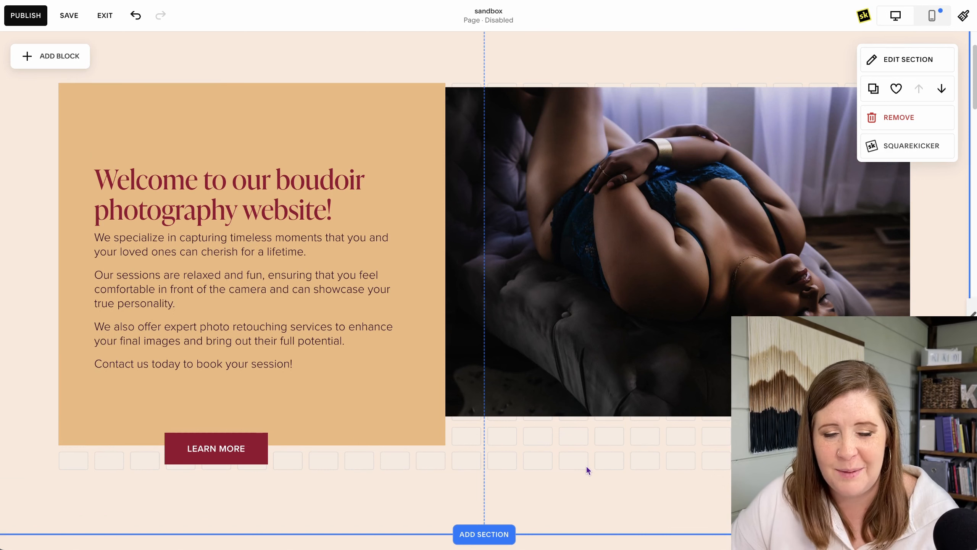
Step: Duplicate all the welcome blocks within the section and move the copied photo to the grid's left edge
{"action": "left_click_drag", "start_coordinate": [38, 86], "coordinate": [727, 465]}
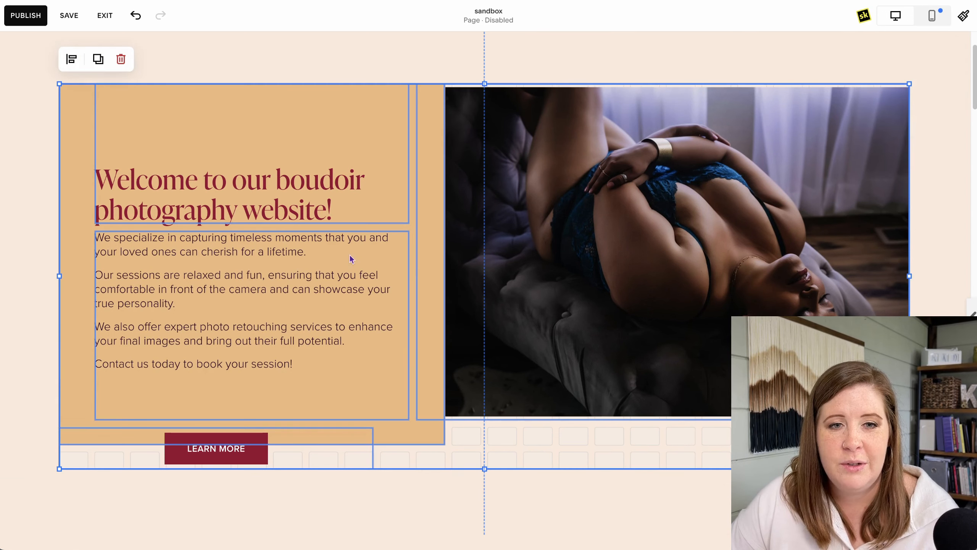
{"action": "left_click", "coordinate": [99, 60]}
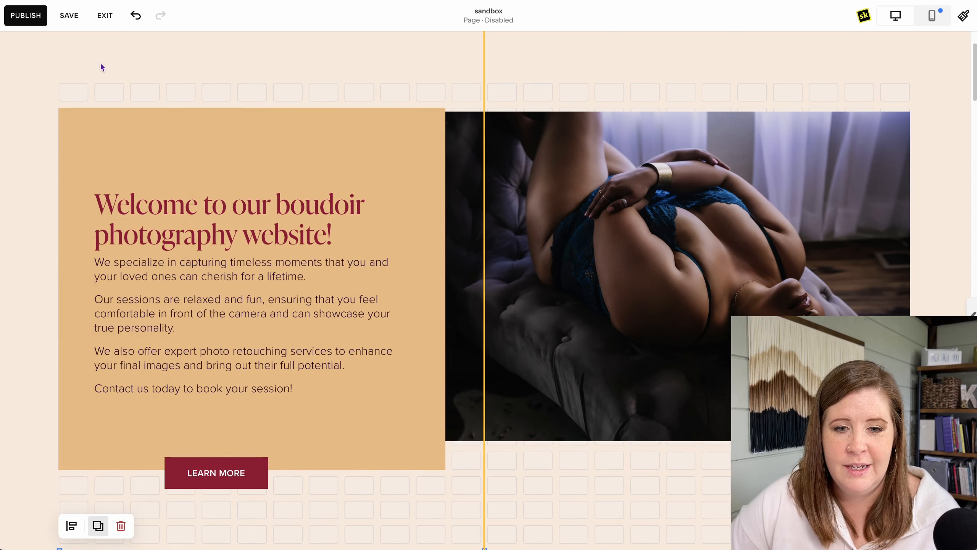
{"action": "scroll", "coordinate": [205, 61], "scroll_direction": "down", "scroll_amount": 9}
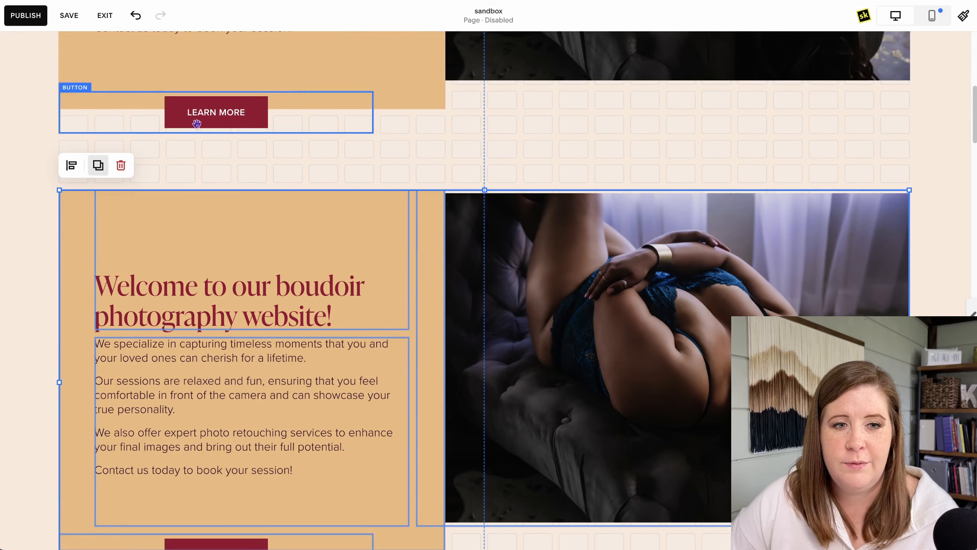
{"action": "left_click", "coordinate": [289, 174]}
{"action": "left_click_drag", "start_coordinate": [569, 250], "coordinate": [229, 213]}
{"action": "left_click", "coordinate": [587, 190]}
{"action": "scroll", "coordinate": [620, 231], "scroll_direction": "down", "scroll_amount": 4}
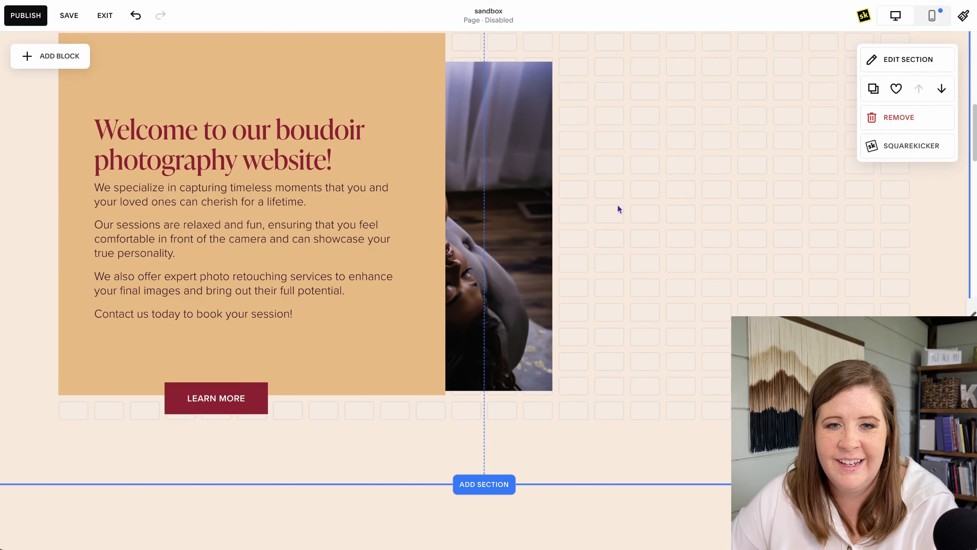
Step: Move the copied card, heading, paragraph text and button to the grid's right edge, leaving the copied photo in place
{"action": "left_click_drag", "start_coordinate": [575, 81], "coordinate": [62, 409]}
{"action": "left_click", "coordinate": [477, 244], "text": "shift"}
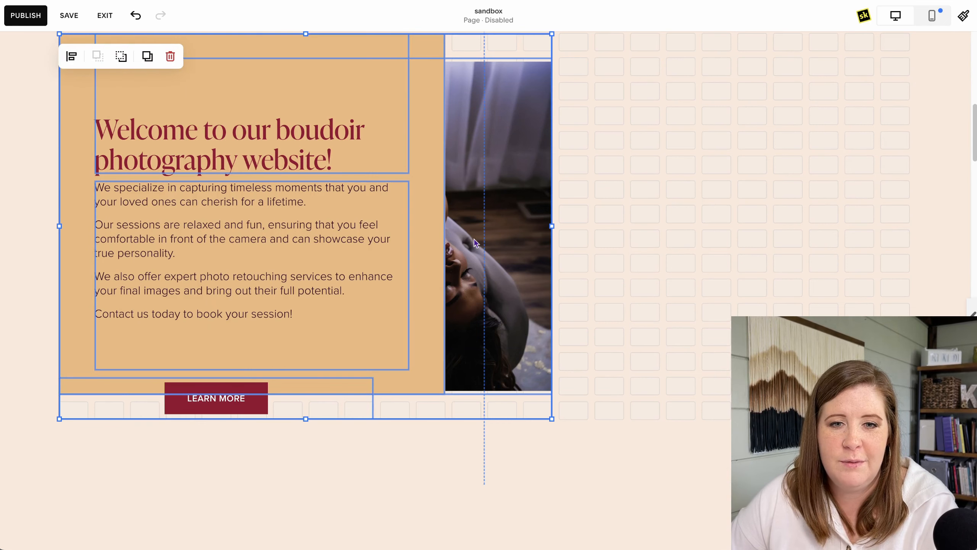
{"action": "key", "text": "Right"}
{"action": "key", "text": "Right"}
{"action": "key", "text": "Right"}
{"action": "key", "text": "Right"}
{"action": "key", "text": "Right"}
{"action": "key", "text": "Right"}
{"action": "key", "text": "Right"}
{"action": "key", "text": "Right"}
{"action": "key", "text": "Right"}
{"action": "key", "text": "Right"}
{"action": "key", "text": "Right"}
{"action": "key", "text": "Right"}
{"action": "key", "text": "Right"}
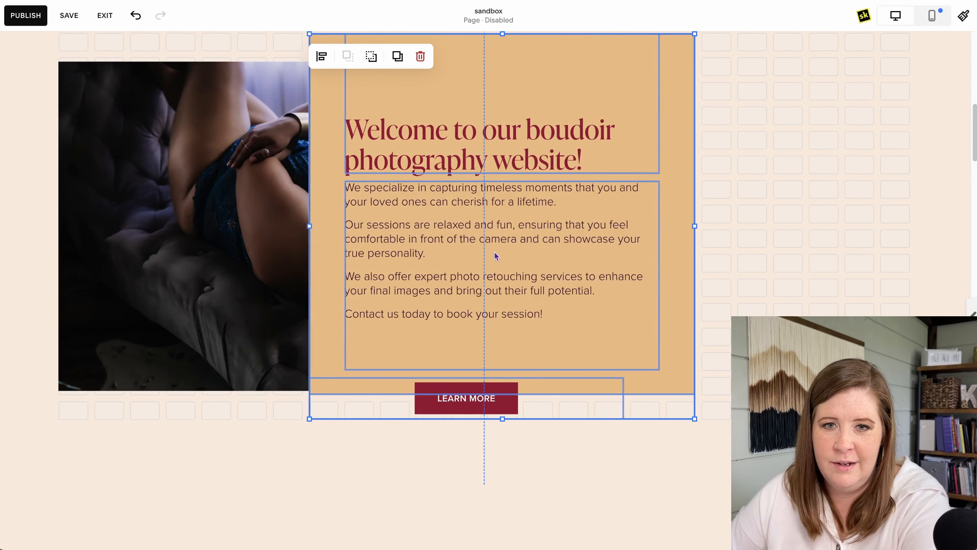
{"action": "left_click", "coordinate": [389, 409]}
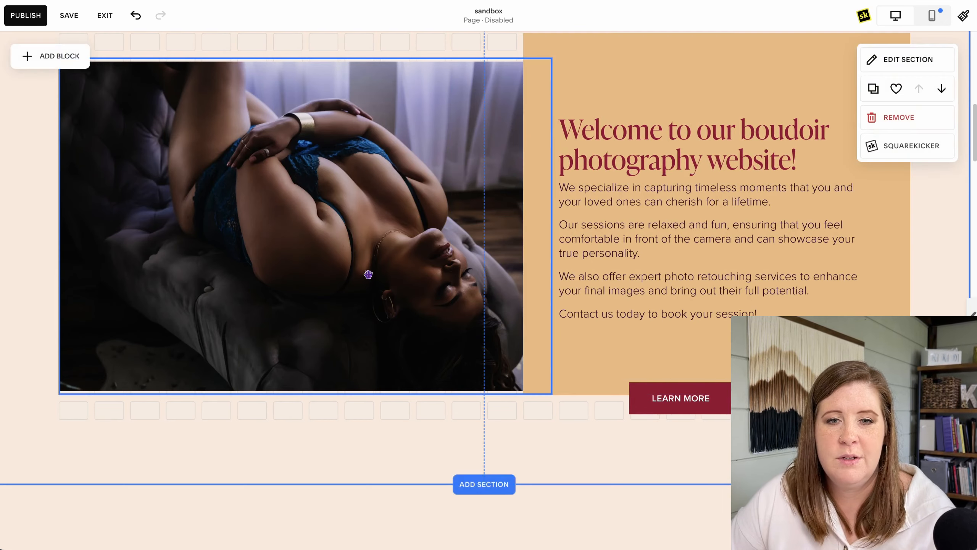
Step: Shorten the original heading's text block from above so it fits closely around its two lines
{"action": "scroll", "coordinate": [552, 203], "scroll_direction": "up", "scroll_amount": 5}
{"action": "scroll", "coordinate": [439, 280], "scroll_direction": "down", "scroll_amount": 3}
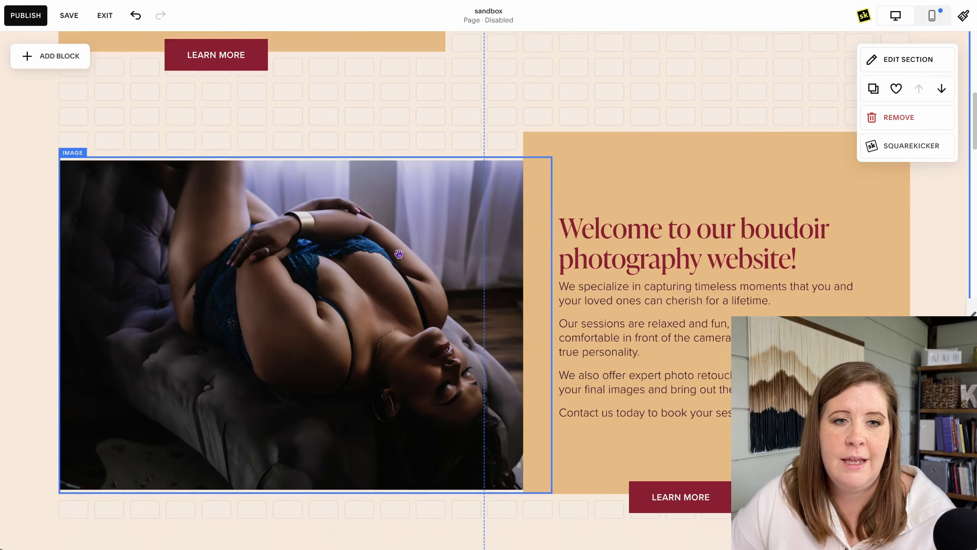
{"action": "scroll", "coordinate": [218, 224], "scroll_direction": "up", "scroll_amount": 10}
{"action": "left_click", "coordinate": [281, 170]}
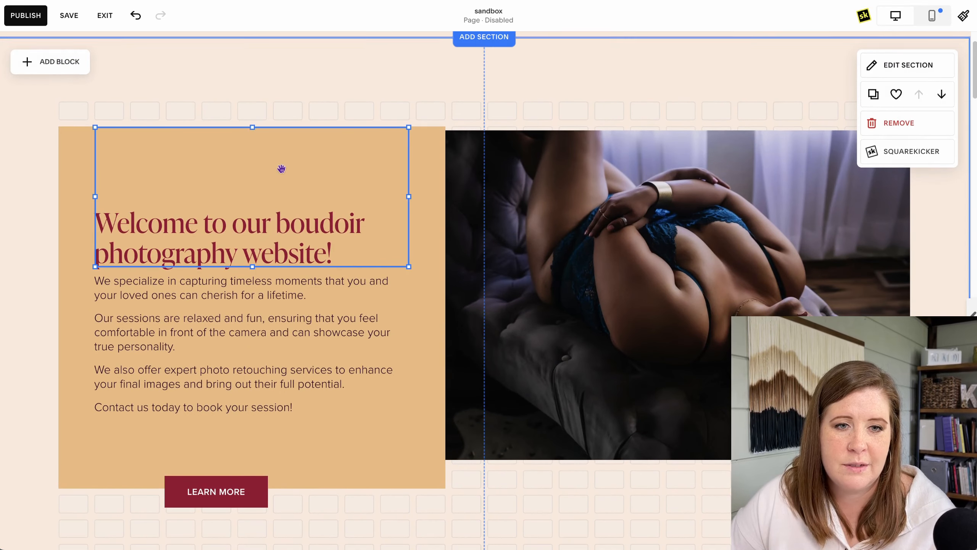
{"action": "left_click_drag", "start_coordinate": [251, 128], "coordinate": [237, 216]}
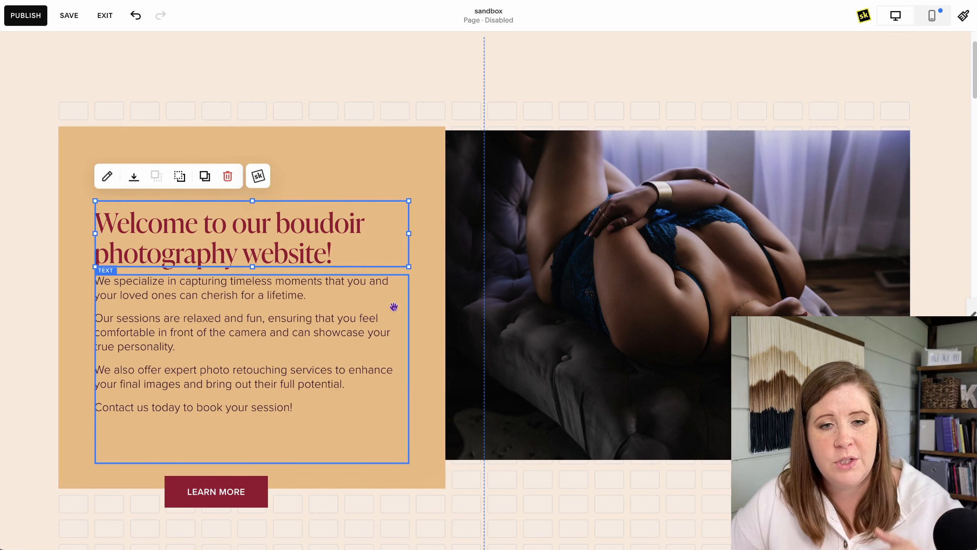
Step: Delete the duplicated photo, card, text and button blocks and trim the empty grid rows from the section
{"action": "scroll", "coordinate": [455, 500], "scroll_direction": "down", "scroll_amount": 3}
{"action": "scroll", "coordinate": [457, 473], "scroll_direction": "down", "scroll_amount": 2}
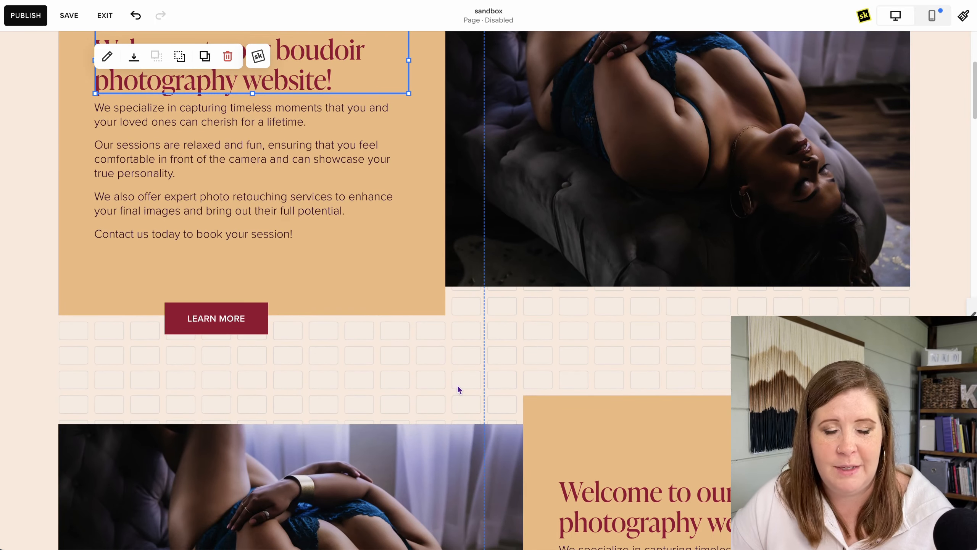
{"action": "scroll", "coordinate": [457, 390], "scroll_direction": "down", "scroll_amount": 1}
{"action": "scroll", "coordinate": [416, 316], "scroll_direction": "down", "scroll_amount": 4}
{"action": "scroll", "coordinate": [303, 286], "scroll_direction": "down", "scroll_amount": 4}
{"action": "left_click_drag", "start_coordinate": [23, 81], "coordinate": [808, 428]}
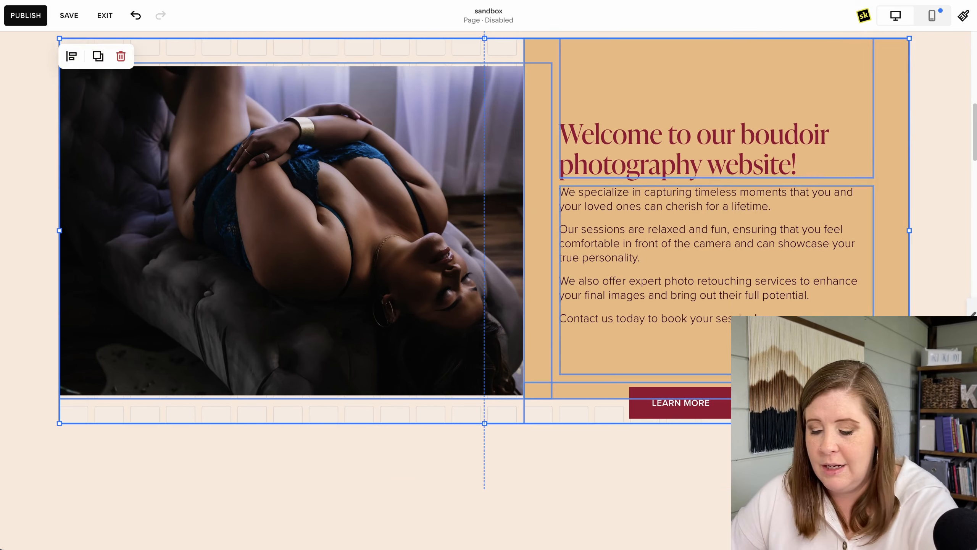
{"action": "key", "text": "Delete"}
{"action": "left_click_drag", "start_coordinate": [828, 375], "coordinate": [815, 37]}
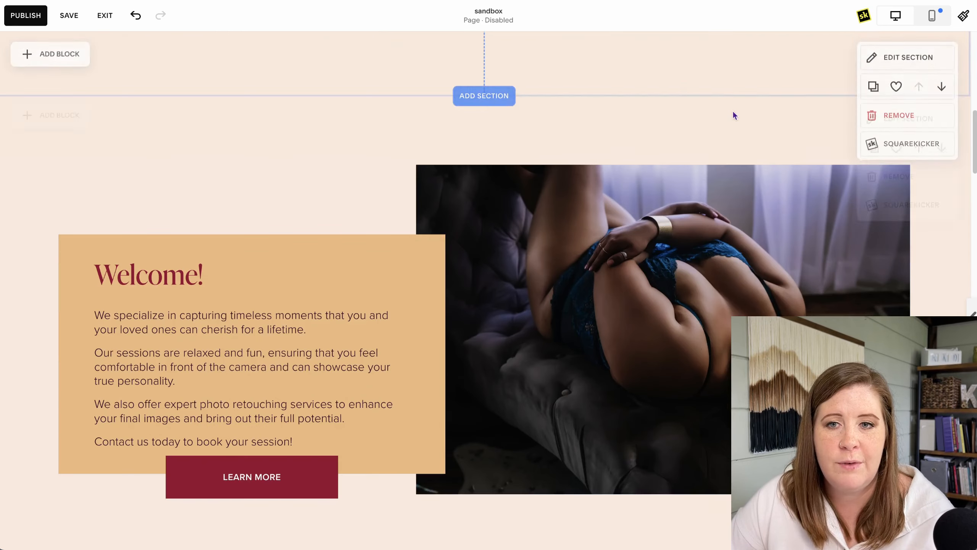
{"action": "scroll", "coordinate": [735, 115], "scroll_direction": "up", "scroll_amount": 7}
{"action": "left_click_drag", "start_coordinate": [829, 332], "coordinate": [832, 196]}
{"action": "left_click", "coordinate": [813, 89]}
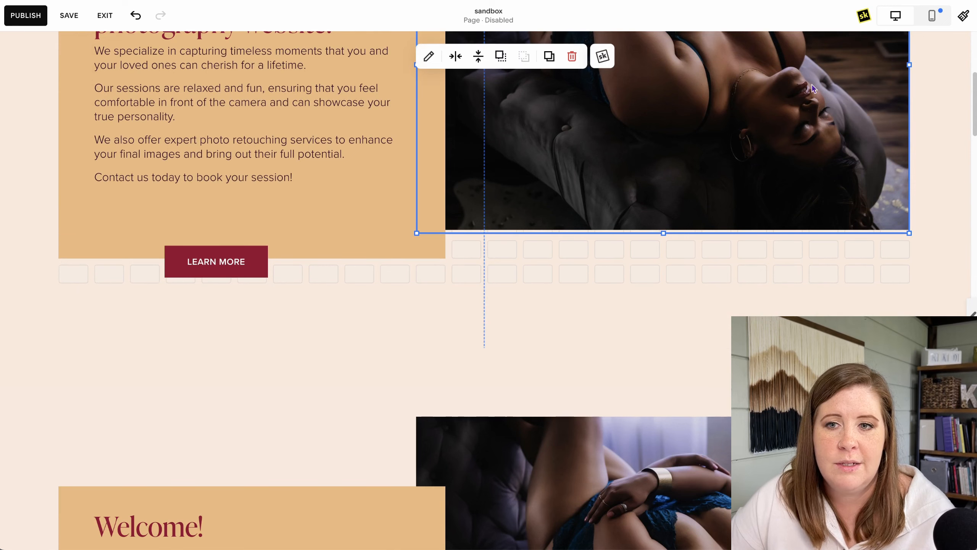
Step: Duplicate the whole section and mirror the copy's layout, with the photo on the left and the text card on the right
{"action": "left_click", "coordinate": [785, 249]}
{"action": "left_click", "coordinate": [873, 89]}
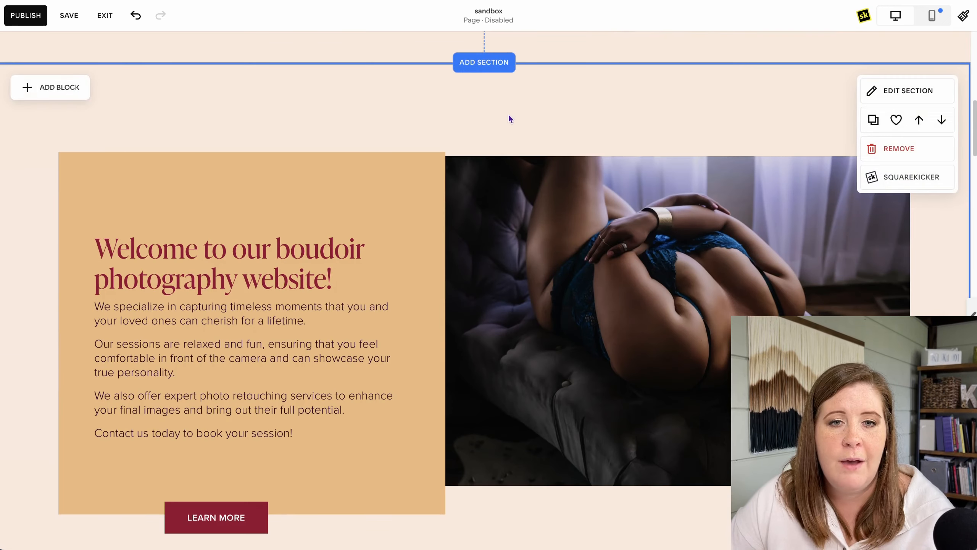
{"action": "left_click_drag", "start_coordinate": [78, 124], "coordinate": [713, 500]}
{"action": "left_click_drag", "start_coordinate": [475, 379], "coordinate": [88, 374]}
{"action": "left_click", "coordinate": [365, 113]}
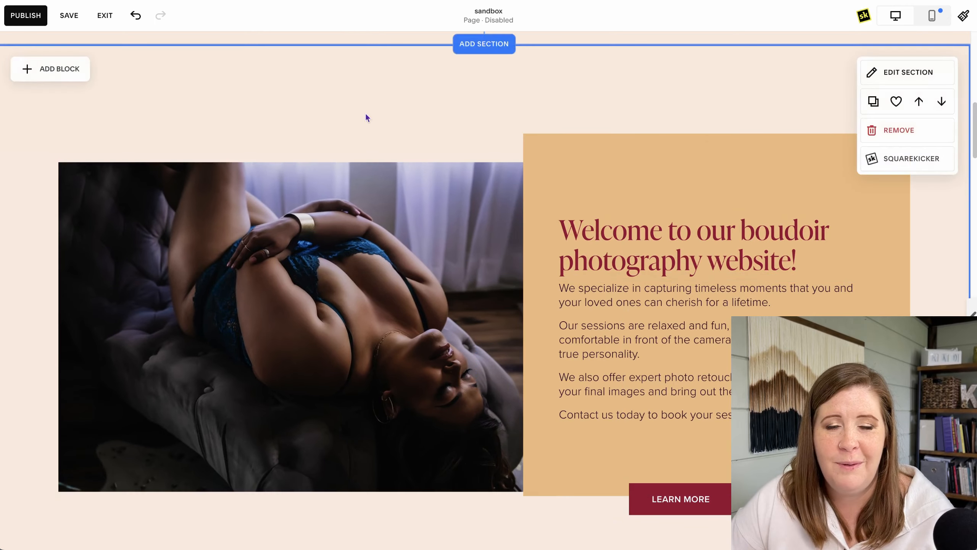
Step: Compare the original section with its mirrored copy and examine the spacing between the two
{"action": "scroll", "coordinate": [577, 156], "scroll_direction": "up", "scroll_amount": 8}
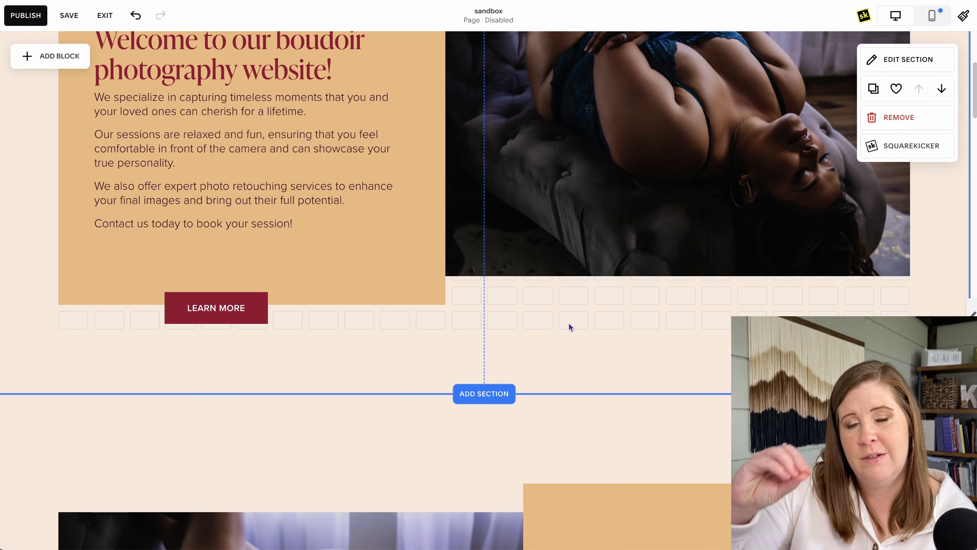
{"action": "scroll", "coordinate": [570, 327], "scroll_direction": "down", "scroll_amount": 10}
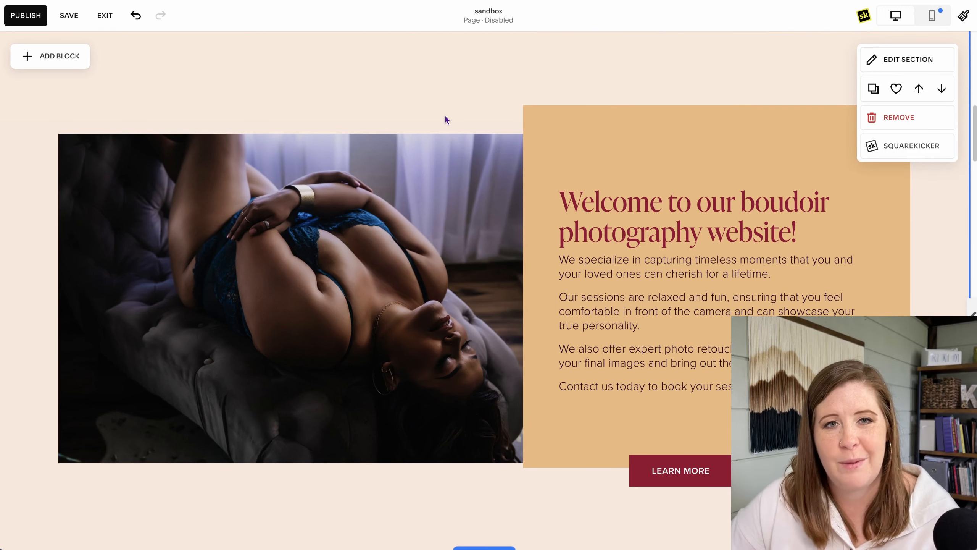
{"action": "scroll", "coordinate": [446, 111], "scroll_direction": "up", "scroll_amount": 9}
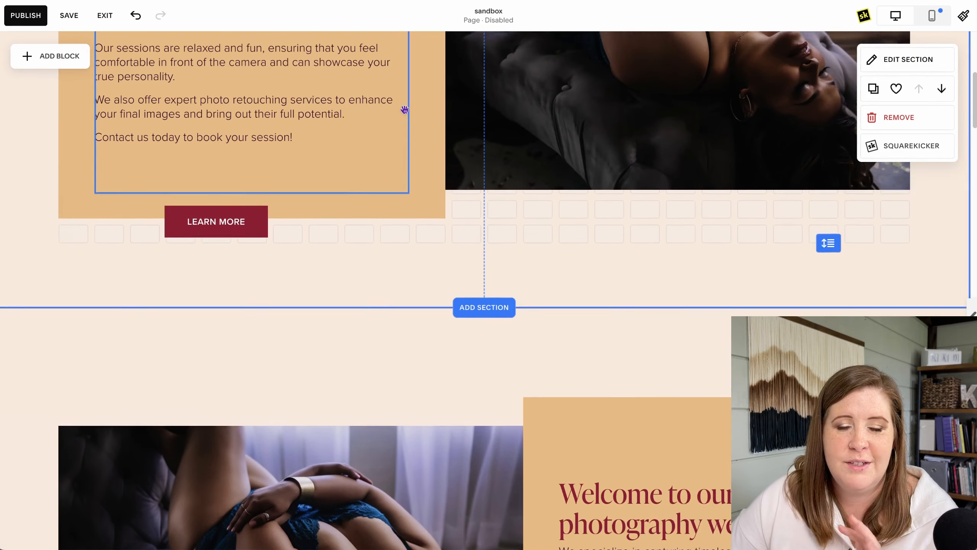
{"action": "scroll", "coordinate": [531, 161], "scroll_direction": "up", "scroll_amount": 6}
{"action": "scroll", "coordinate": [532, 152], "scroll_direction": "down", "scroll_amount": 1}
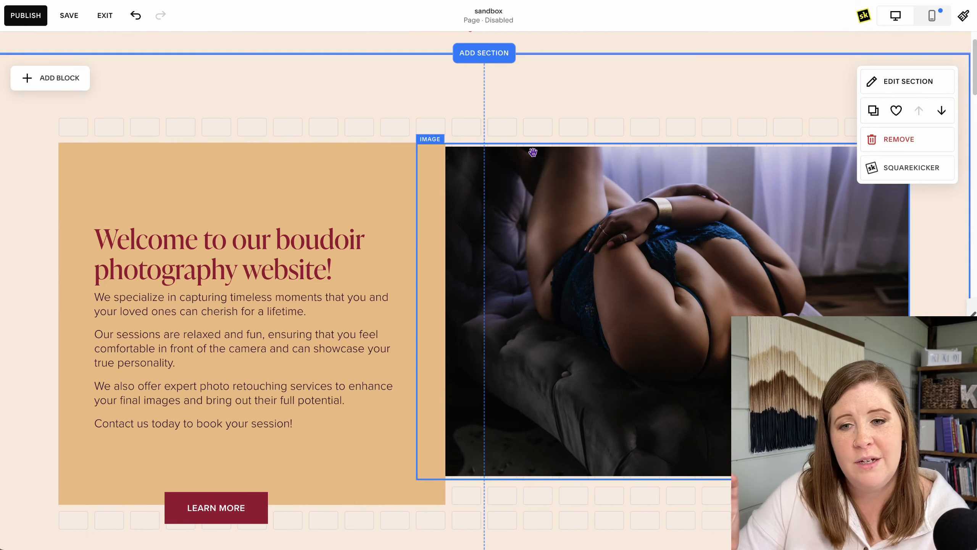
{"action": "scroll", "coordinate": [534, 151], "scroll_direction": "down", "scroll_amount": 9}
{"action": "scroll", "coordinate": [536, 152], "scroll_direction": "up", "scroll_amount": 5}
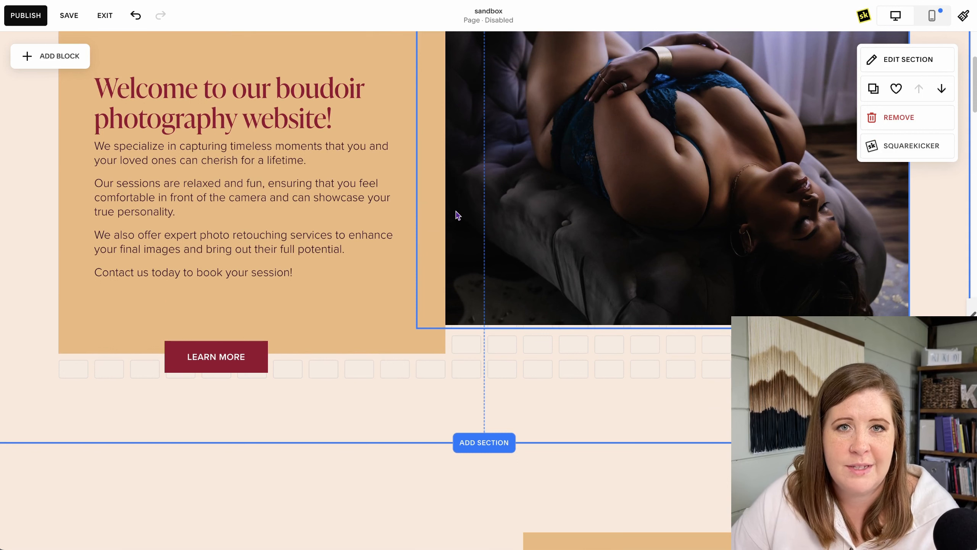
{"action": "scroll", "coordinate": [431, 263], "scroll_direction": "up", "scroll_amount": 2}
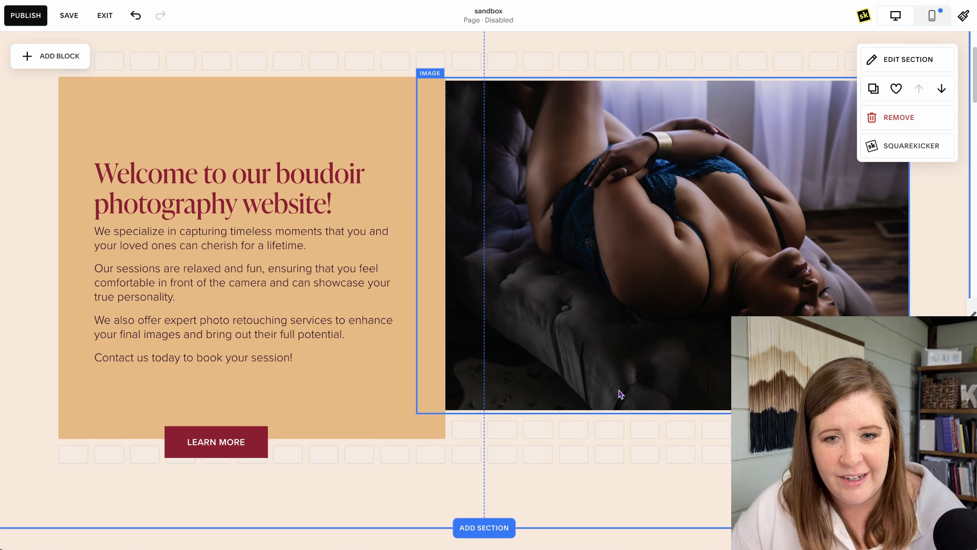
{"action": "scroll", "coordinate": [592, 442], "scroll_direction": "down", "scroll_amount": 7}
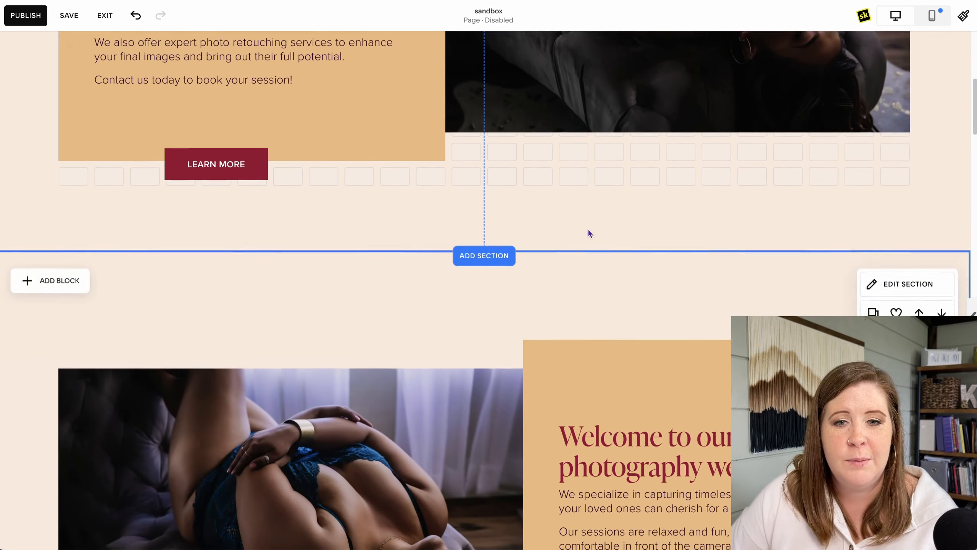
Step: Extend the original section with many empty grid rows, and shrink it back to just below its content
{"action": "left_click_drag", "start_coordinate": [829, 167], "coordinate": [829, 538]}
{"action": "scroll", "coordinate": [520, 301], "scroll_direction": "down", "scroll_amount": 7}
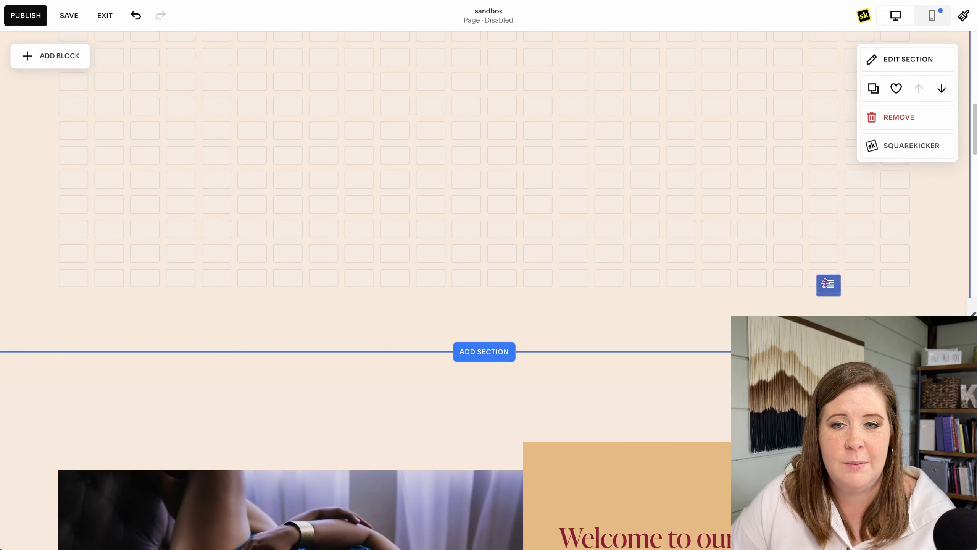
{"action": "left_click_drag", "start_coordinate": [825, 282], "coordinate": [823, 74]}
{"action": "scroll", "coordinate": [784, 105], "scroll_direction": "up", "scroll_amount": 8}
{"action": "left_click_drag", "start_coordinate": [827, 387], "coordinate": [802, 246]}
{"action": "scroll", "coordinate": [607, 282], "scroll_direction": "down", "scroll_amount": 3}
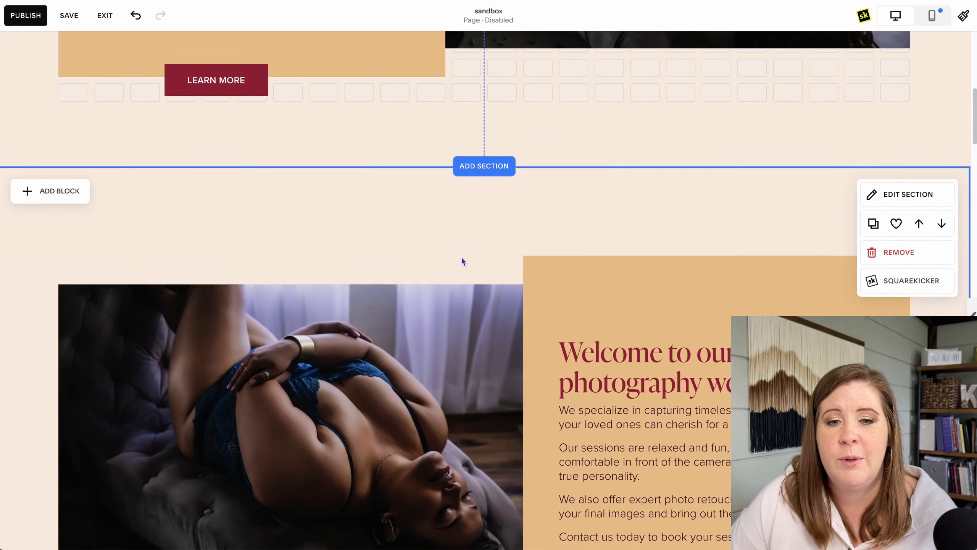
Step: Extend the mirrored section's heading block downward over the paragraph text and align the heading to the block's top
{"action": "scroll", "coordinate": [410, 213], "scroll_direction": "down", "scroll_amount": 5}
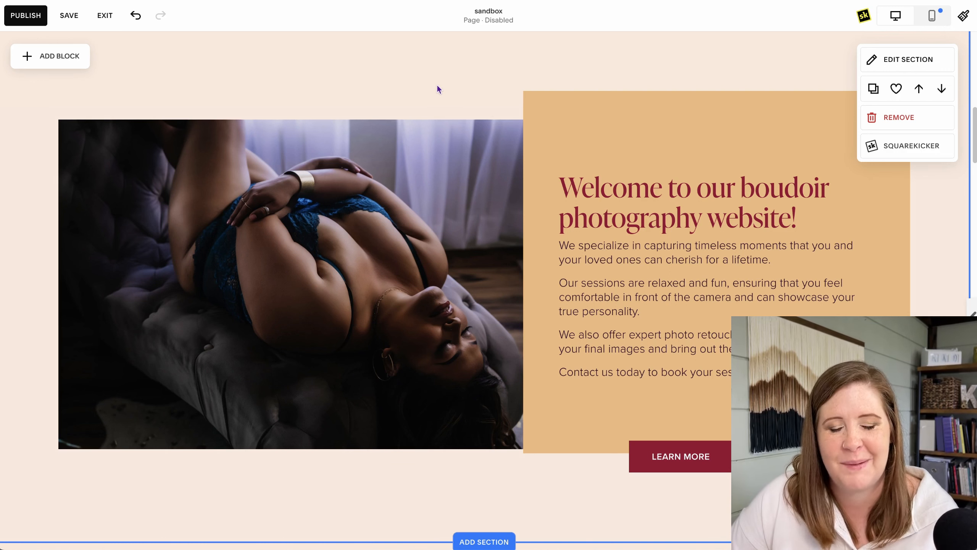
{"action": "scroll", "coordinate": [443, 104], "scroll_direction": "up", "scroll_amount": 15}
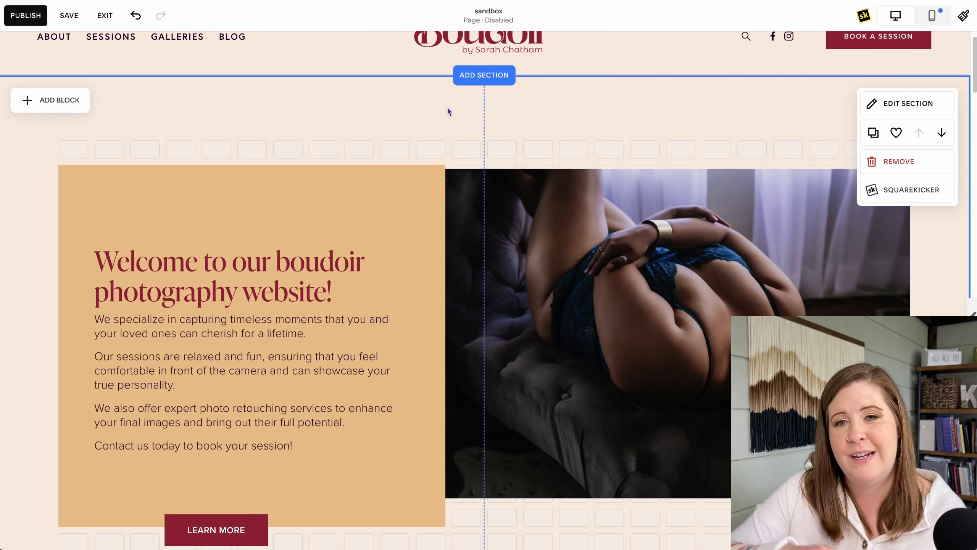
{"action": "scroll", "coordinate": [389, 425], "scroll_direction": "down", "scroll_amount": 8}
{"action": "scroll", "coordinate": [325, 425], "scroll_direction": "down", "scroll_amount": 4}
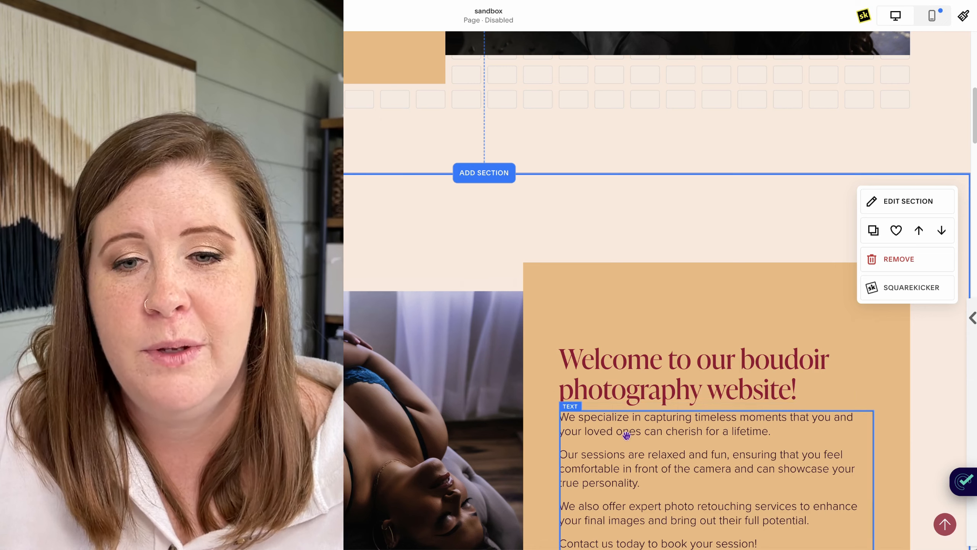
{"action": "left_click", "coordinate": [627, 398]}
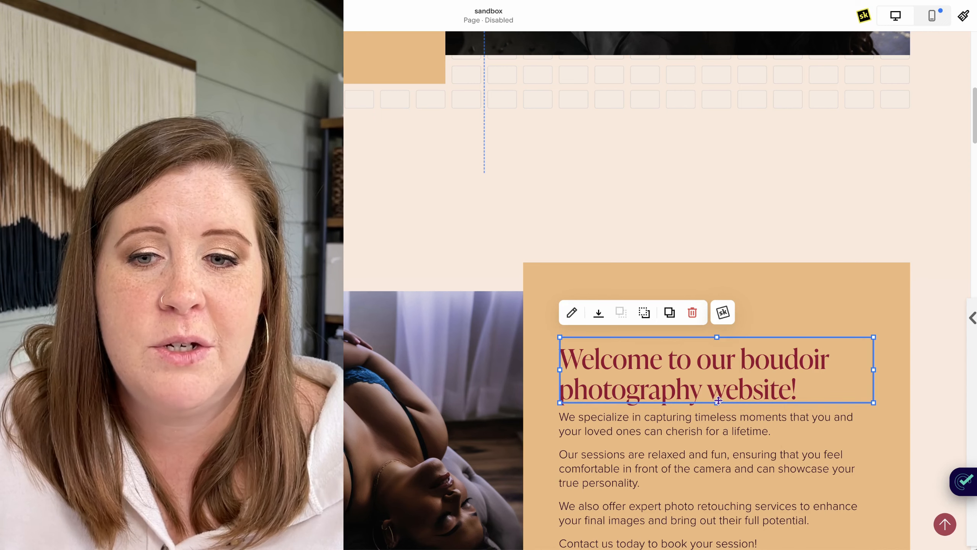
{"action": "left_click_drag", "start_coordinate": [716, 403], "coordinate": [724, 434]}
{"action": "left_click", "coordinate": [598, 313]}
{"action": "left_click", "coordinate": [574, 338]}
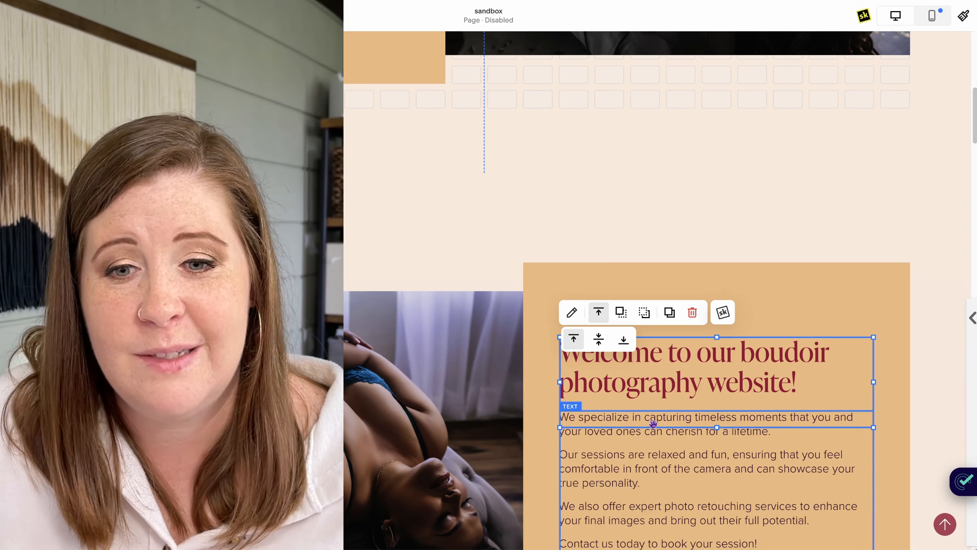
{"action": "left_click", "coordinate": [713, 368]}
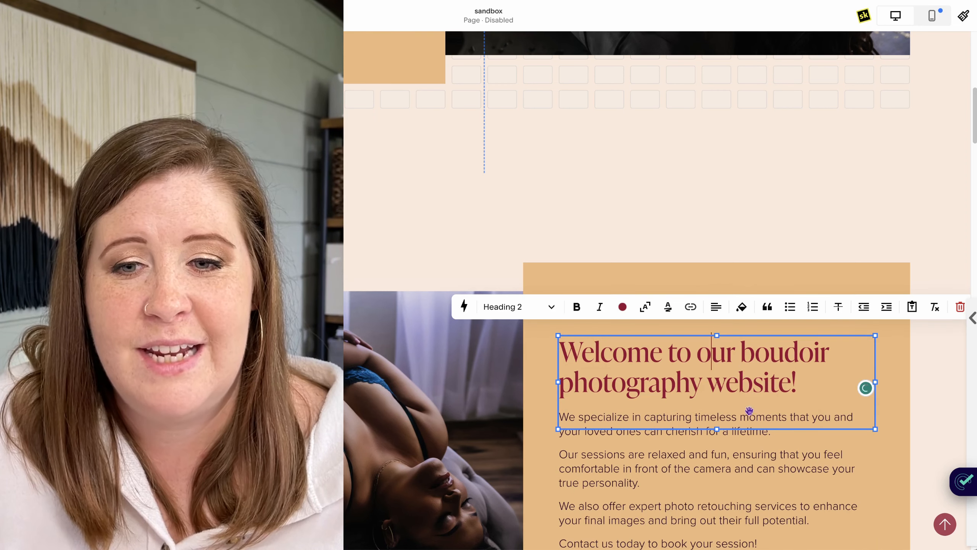
{"action": "scroll", "coordinate": [693, 370], "scroll_direction": "down", "scroll_amount": 2}
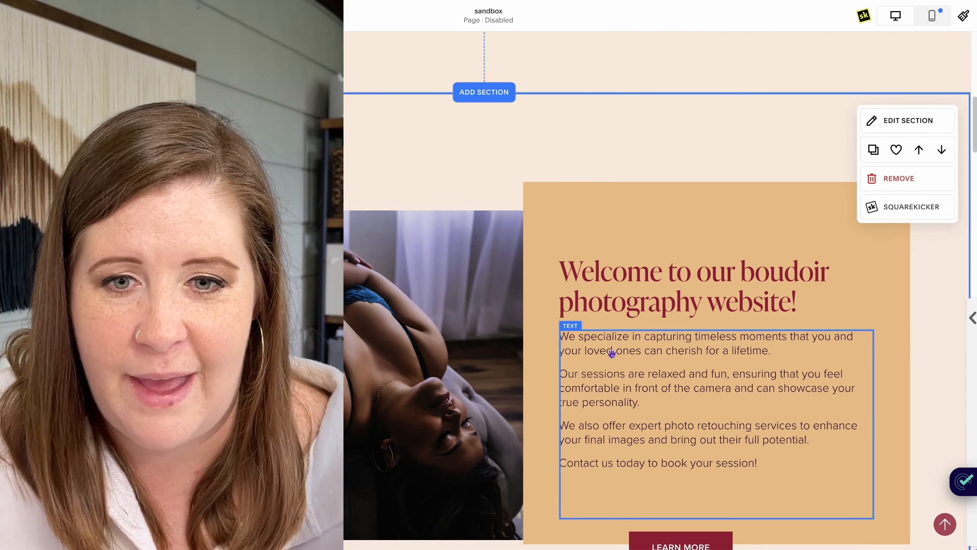
Step: Set the mirrored section's Learn More button to Fill and extend its block downward past the card's lower edge
{"action": "scroll", "coordinate": [584, 425], "scroll_direction": "down", "scroll_amount": 3}
{"action": "left_click_drag", "start_coordinate": [584, 425], "coordinate": [619, 431]}
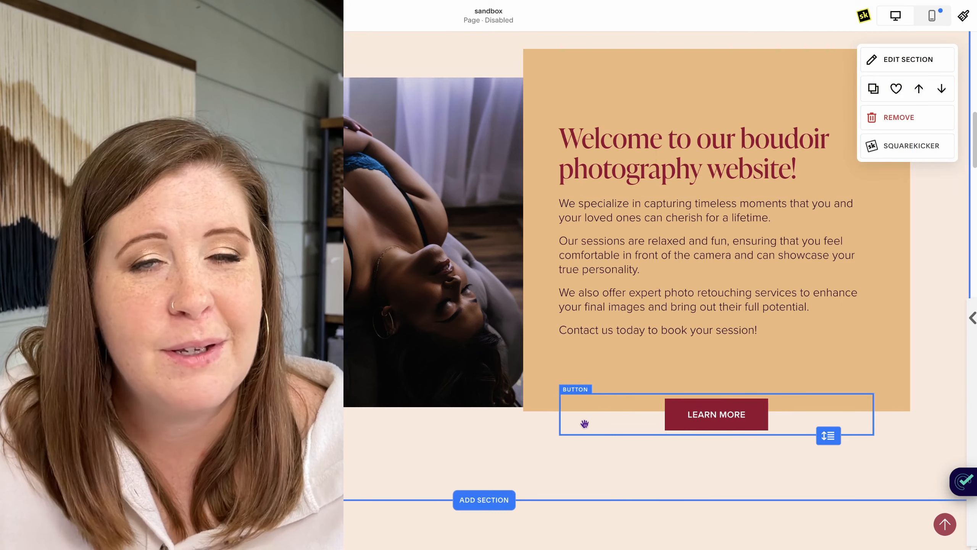
{"action": "left_click", "coordinate": [592, 426]}
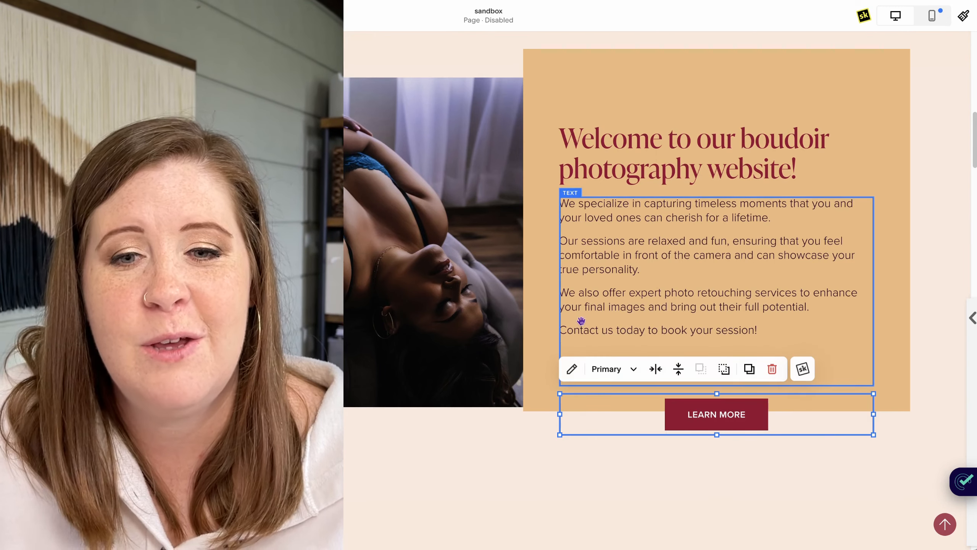
{"action": "left_click", "coordinate": [572, 369]}
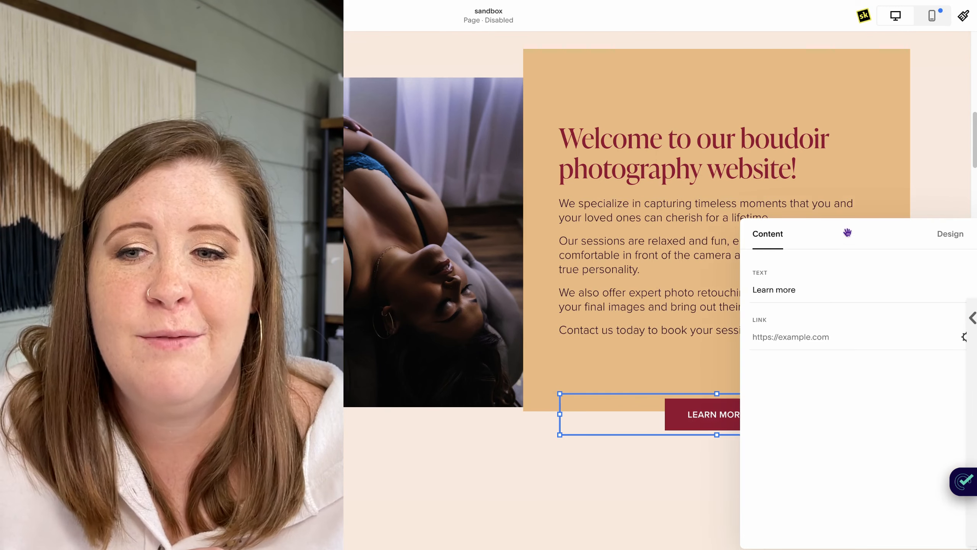
{"action": "left_click", "coordinate": [942, 236]}
{"action": "left_click_drag", "start_coordinate": [882, 246], "coordinate": [403, 212]}
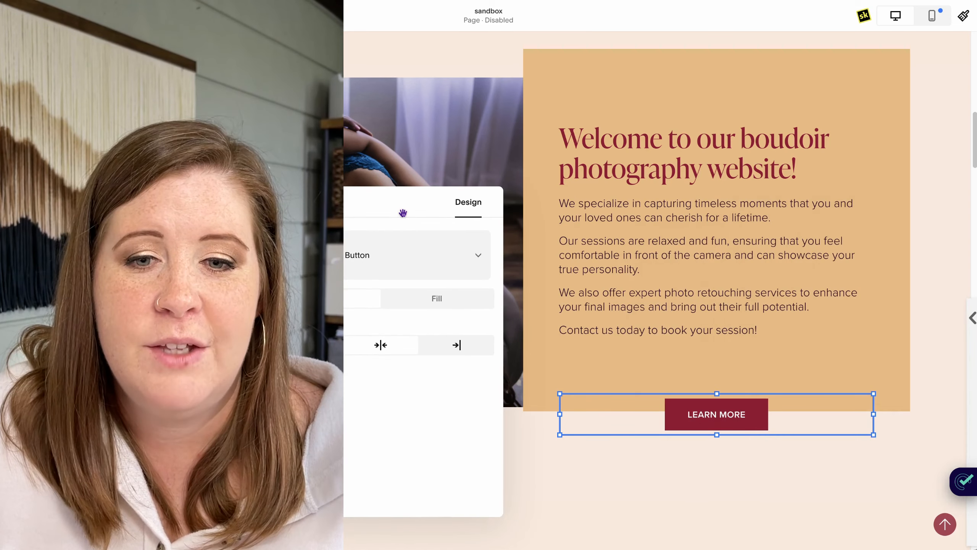
{"action": "left_click", "coordinate": [422, 301]}
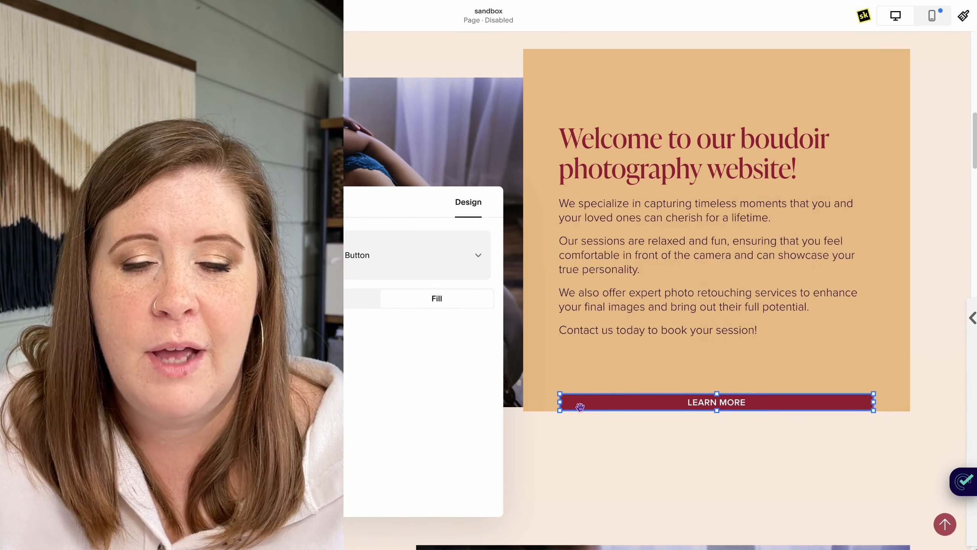
{"action": "left_click_drag", "start_coordinate": [717, 416], "coordinate": [663, 453]}
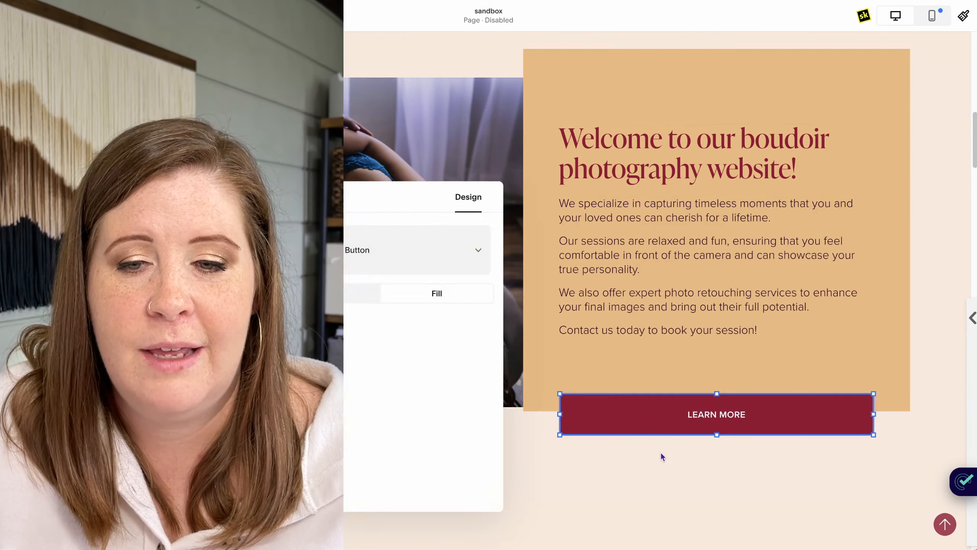
{"action": "left_click", "coordinate": [587, 457]}
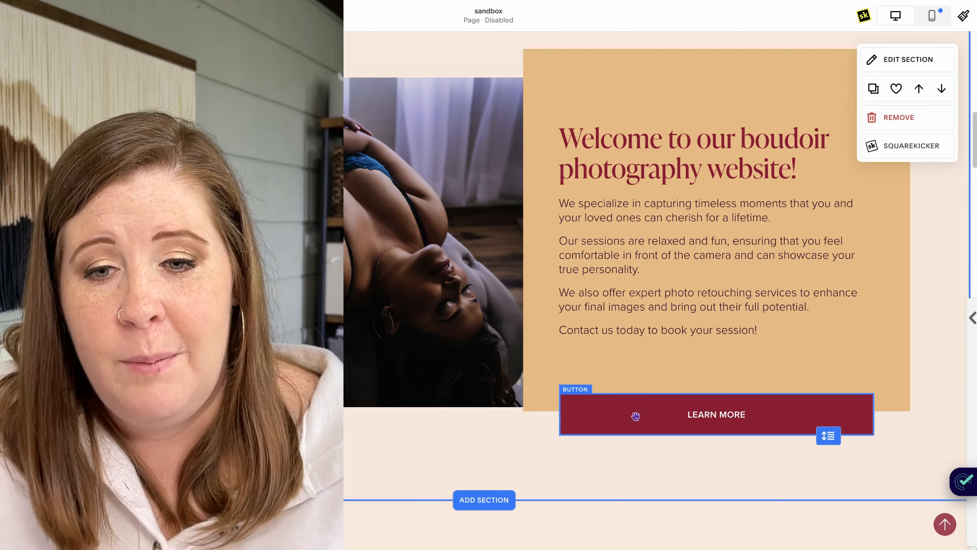
Step: Set the mirrored section's Learn More button back to Fit
{"action": "left_click", "coordinate": [633, 416]}
{"action": "left_click", "coordinate": [572, 369]}
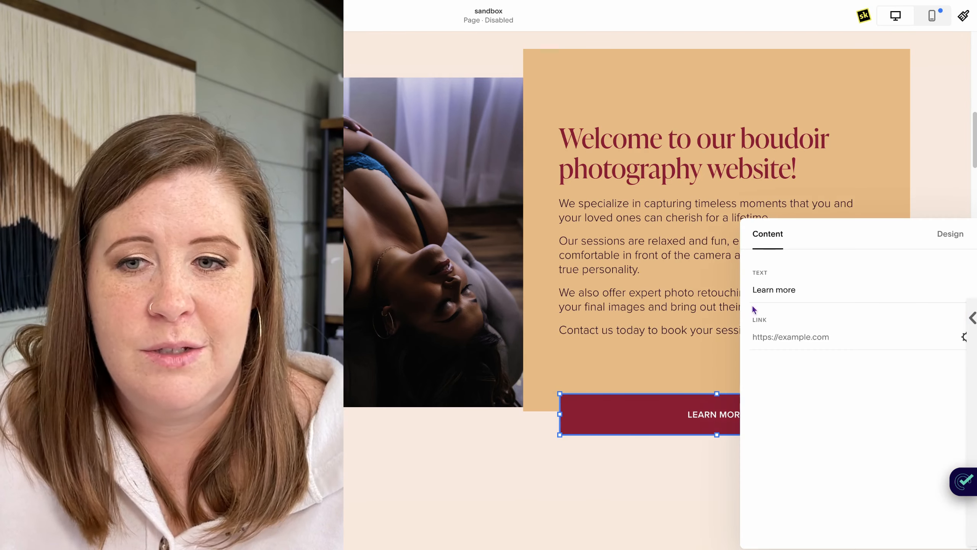
{"action": "left_click", "coordinate": [923, 236]}
{"action": "left_click", "coordinate": [820, 331]}
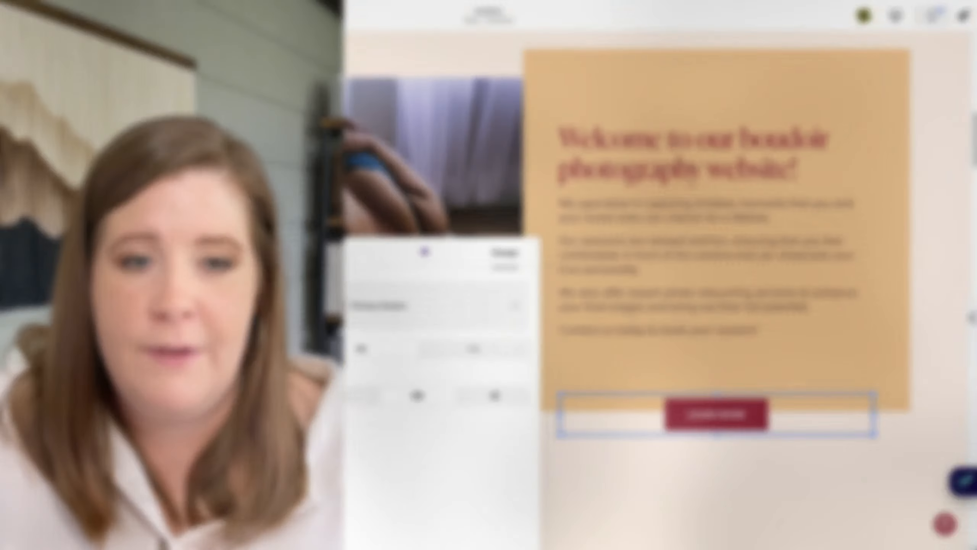
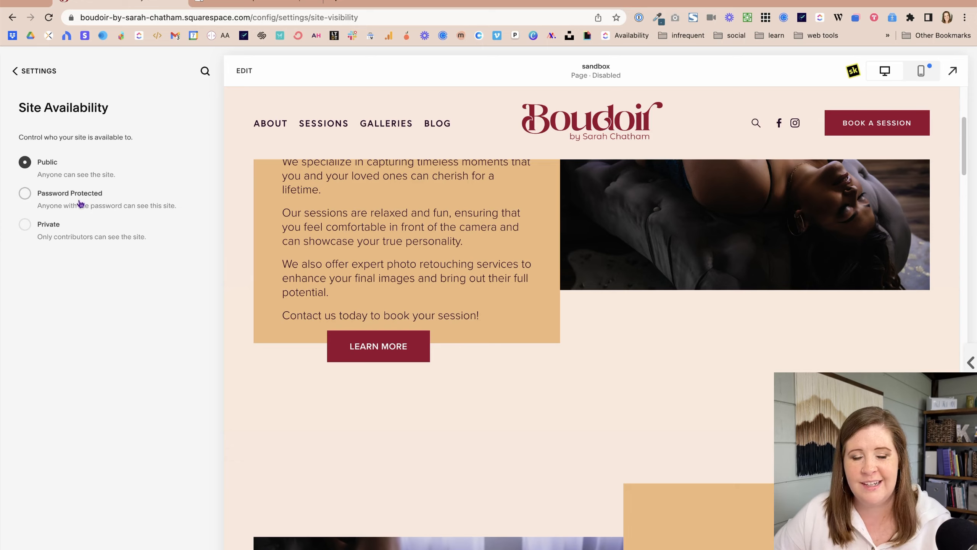
Step: Leave the site availability settings, switch to Responsively App, and review the preview suites and predefined devices in its Device Manager
{"action": "left_click", "coordinate": [36, 78]}
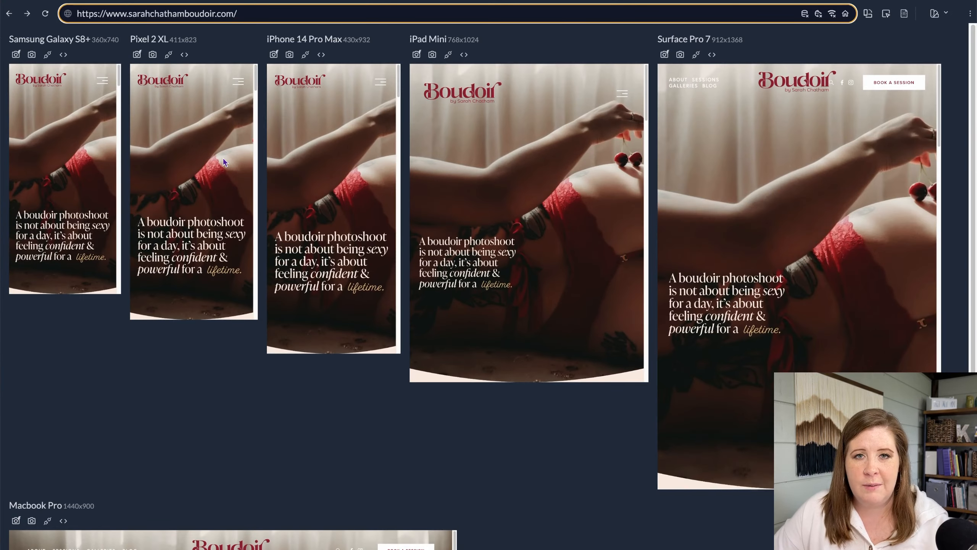
{"action": "left_click", "coordinate": [212, 403]}
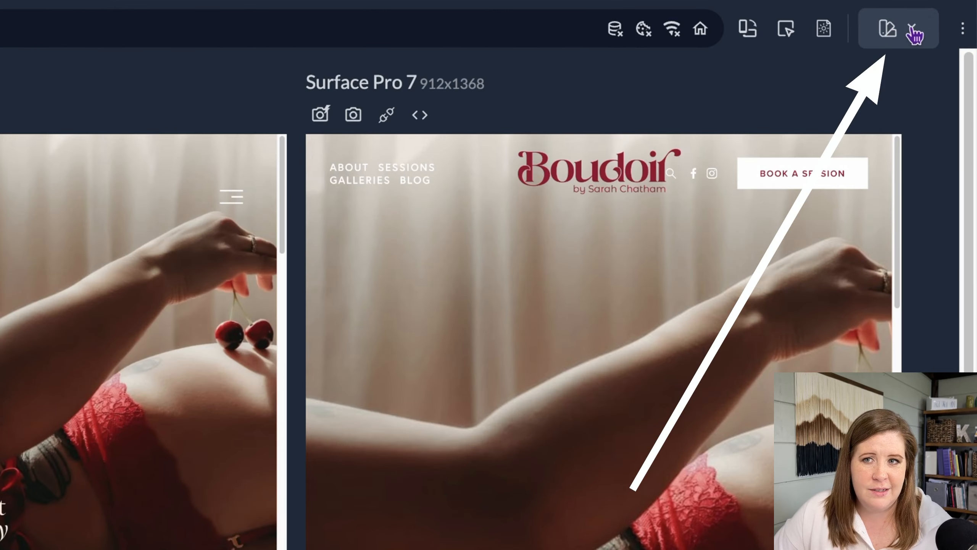
{"action": "left_click", "coordinate": [913, 32]}
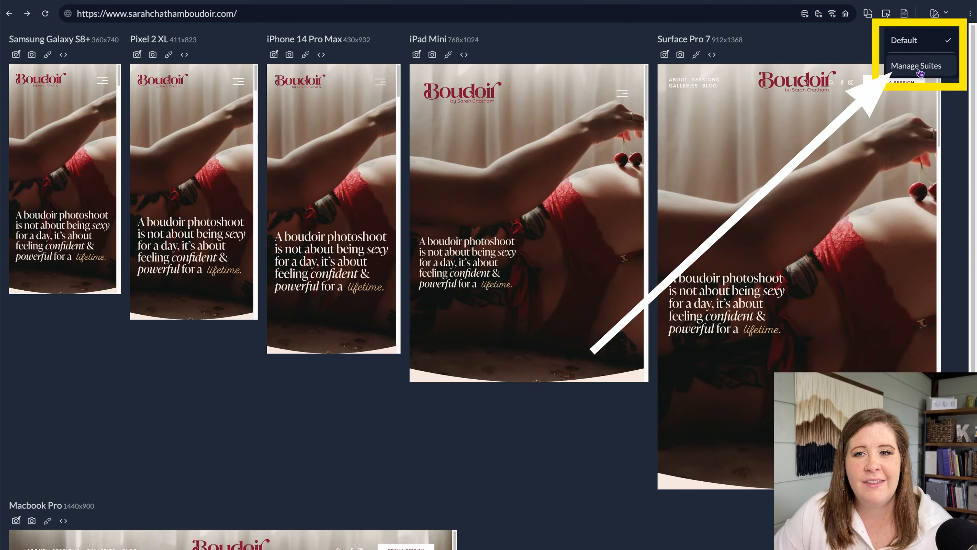
{"action": "left_click", "coordinate": [918, 68]}
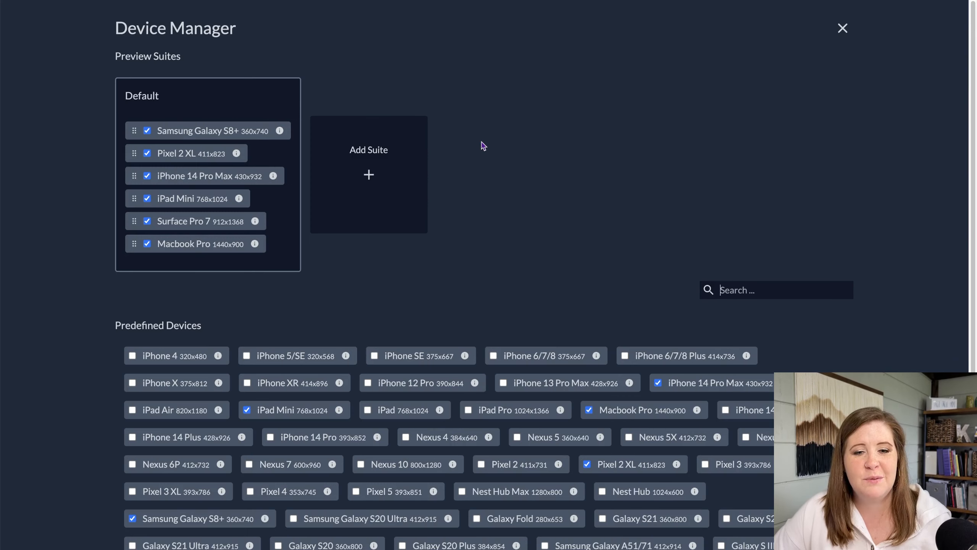
{"action": "scroll", "coordinate": [449, 299], "scroll_direction": "down", "scroll_amount": 4}
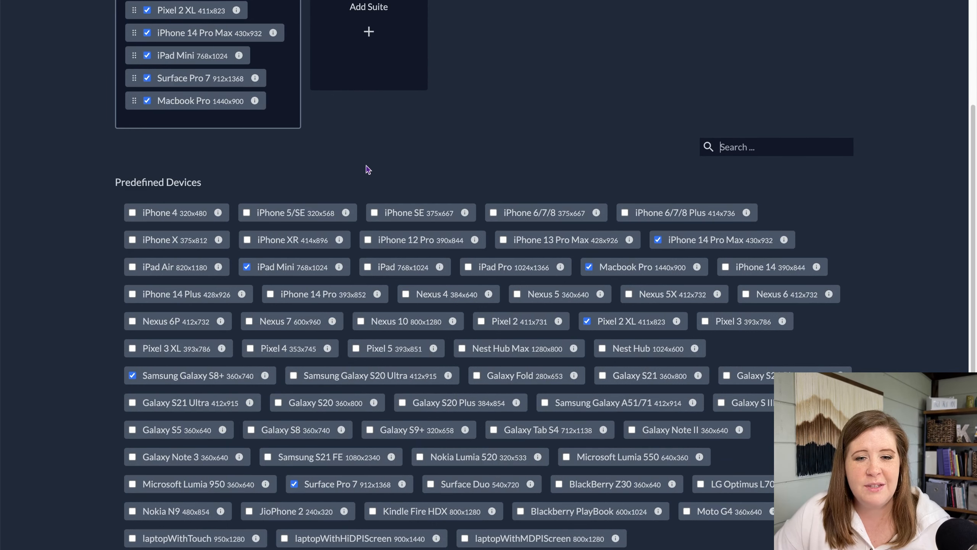
{"action": "scroll", "coordinate": [367, 170], "scroll_direction": "up", "scroll_amount": 4}
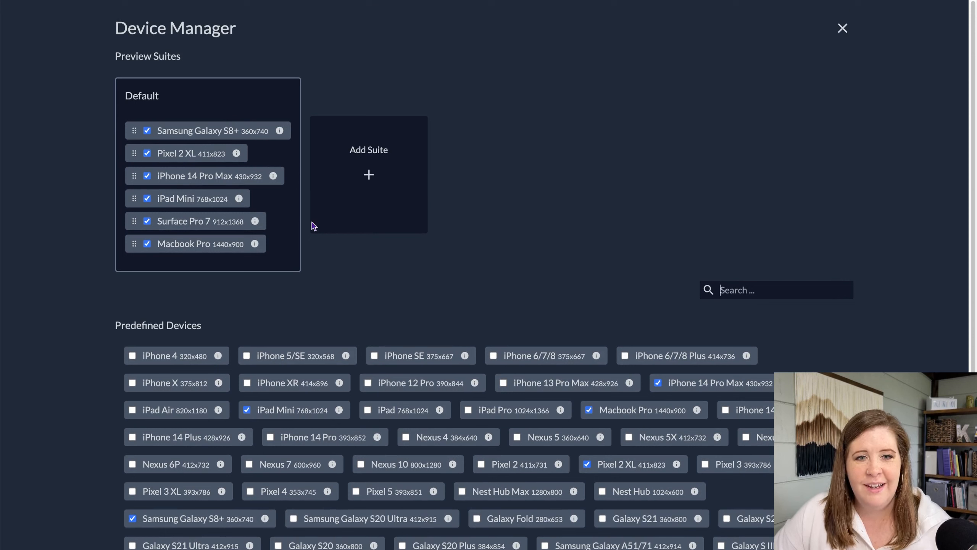
{"action": "left_click", "coordinate": [843, 29]}
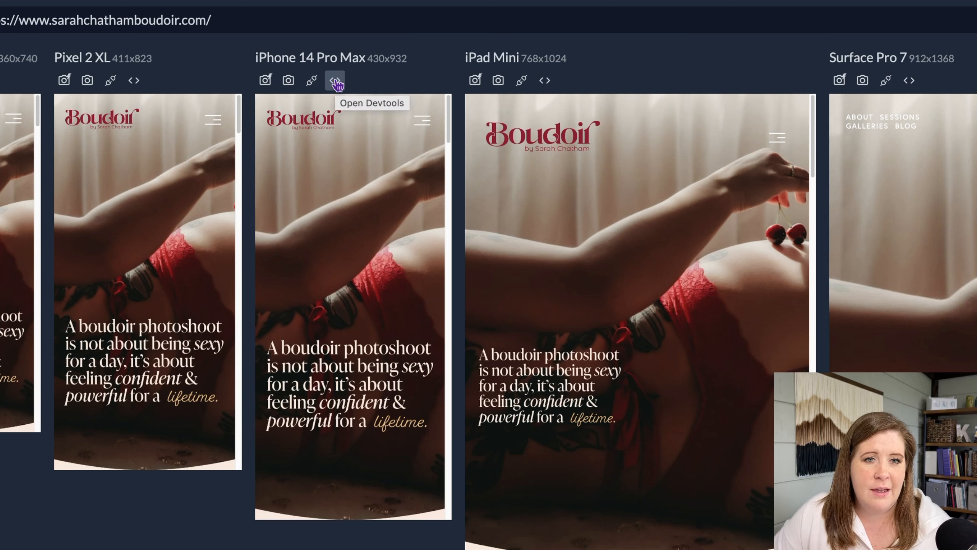
Step: Look at the developer tools and element inspection options available for the individual device previews
{"action": "left_click", "coordinate": [336, 82]}
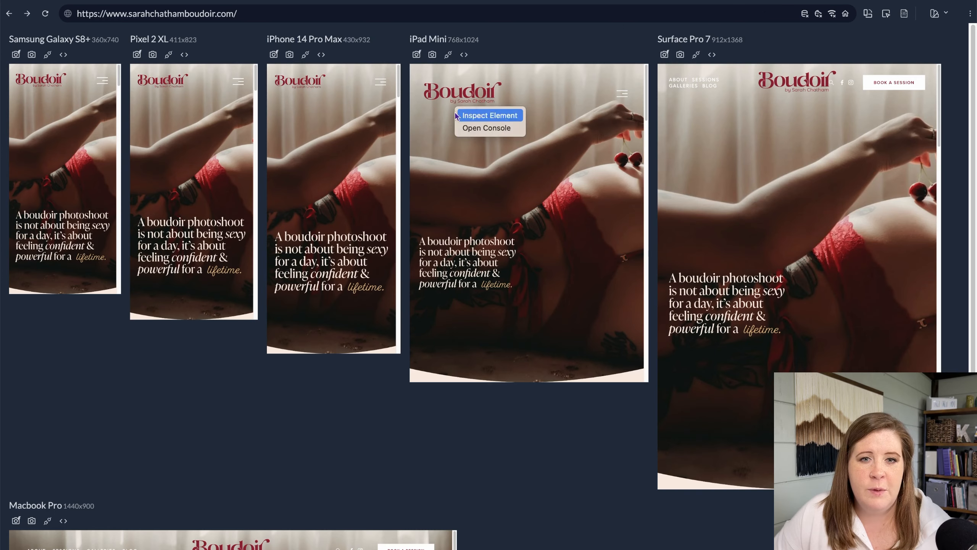
{"action": "right_click", "coordinate": [210, 158]}
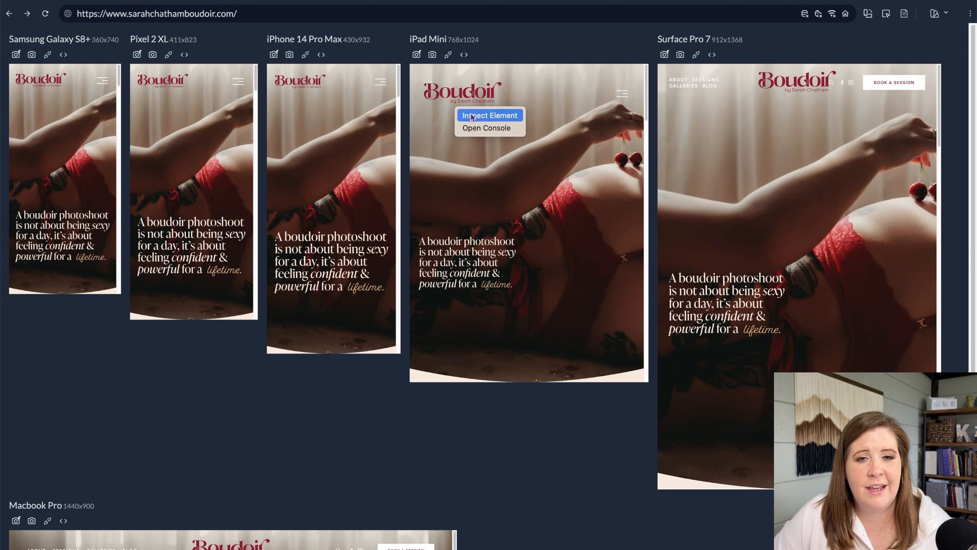
{"action": "left_click", "coordinate": [293, 403]}
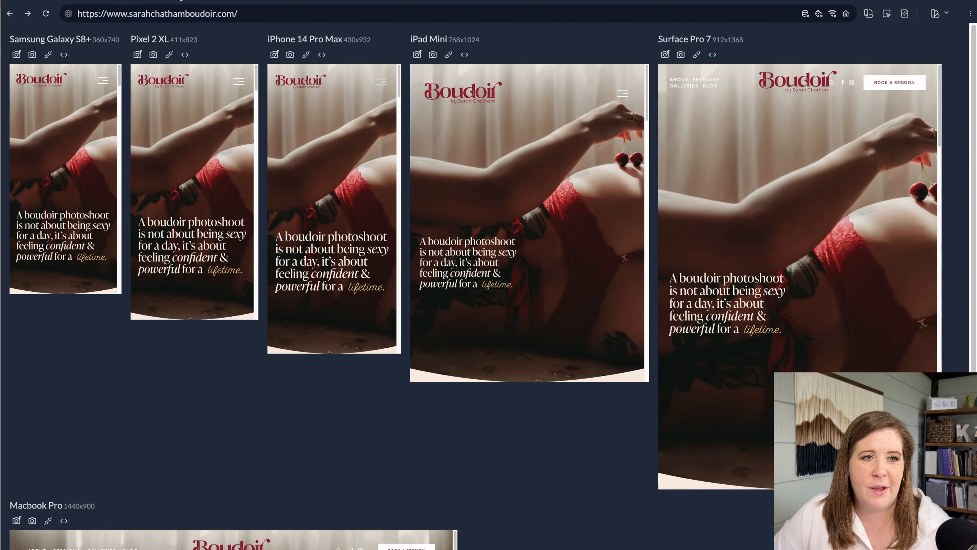
Step: Examine the Denver Boudoir Photographer section and its Peep the Gallery button across all the device previews
{"action": "scroll", "coordinate": [542, 229], "scroll_direction": "down", "scroll_amount": 5}
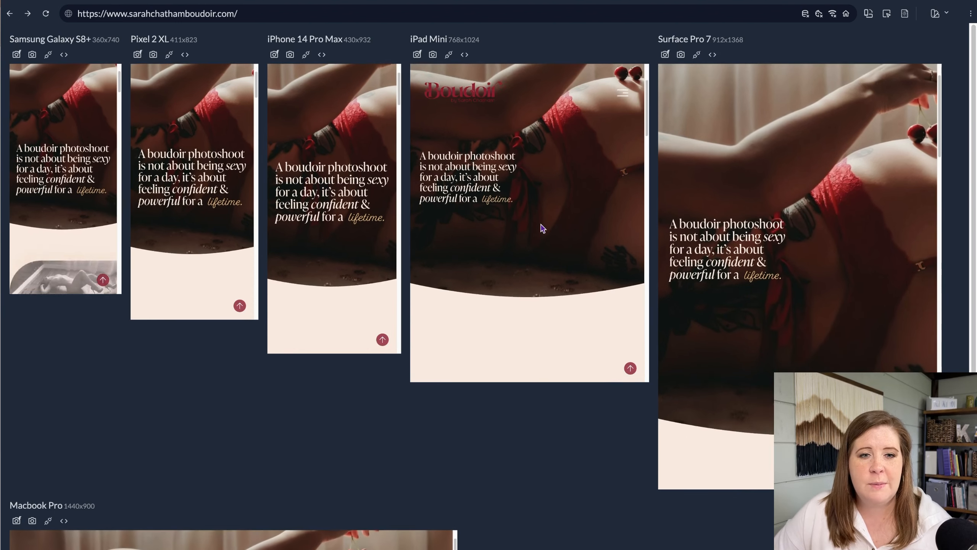
{"action": "scroll", "coordinate": [542, 229], "scroll_direction": "down", "scroll_amount": 5}
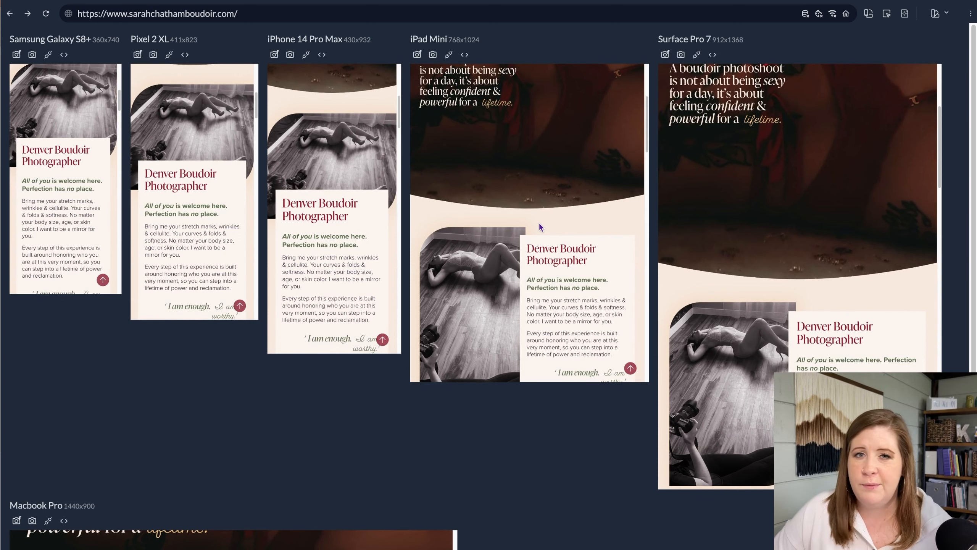
{"action": "scroll", "coordinate": [529, 191], "scroll_direction": "down", "scroll_amount": 3}
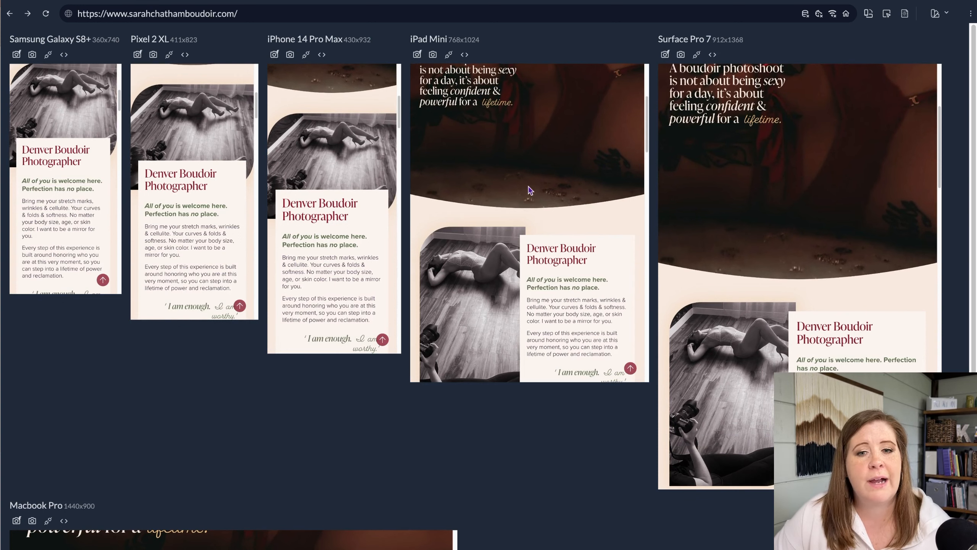
{"action": "scroll", "coordinate": [528, 186], "scroll_direction": "down", "scroll_amount": 5}
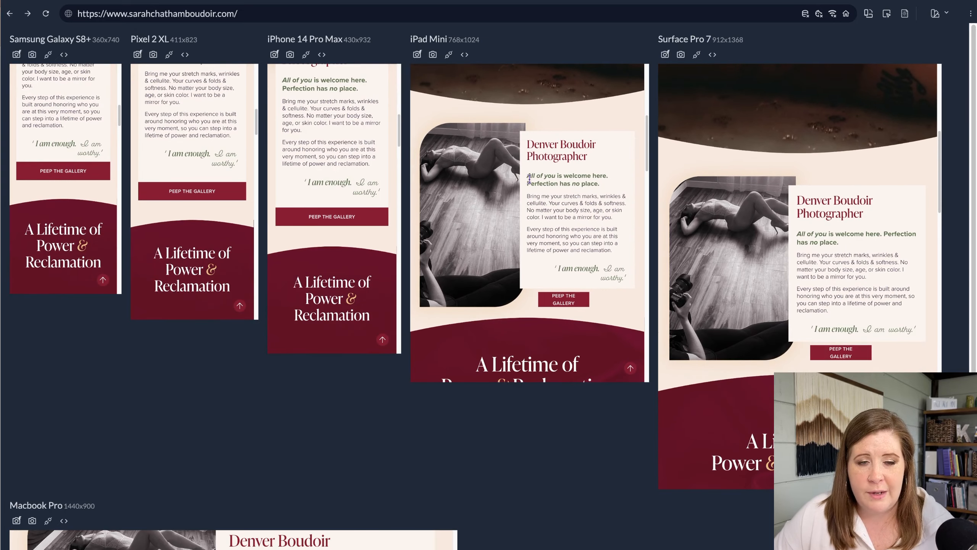
{"action": "scroll", "coordinate": [529, 178], "scroll_direction": "down", "scroll_amount": 3}
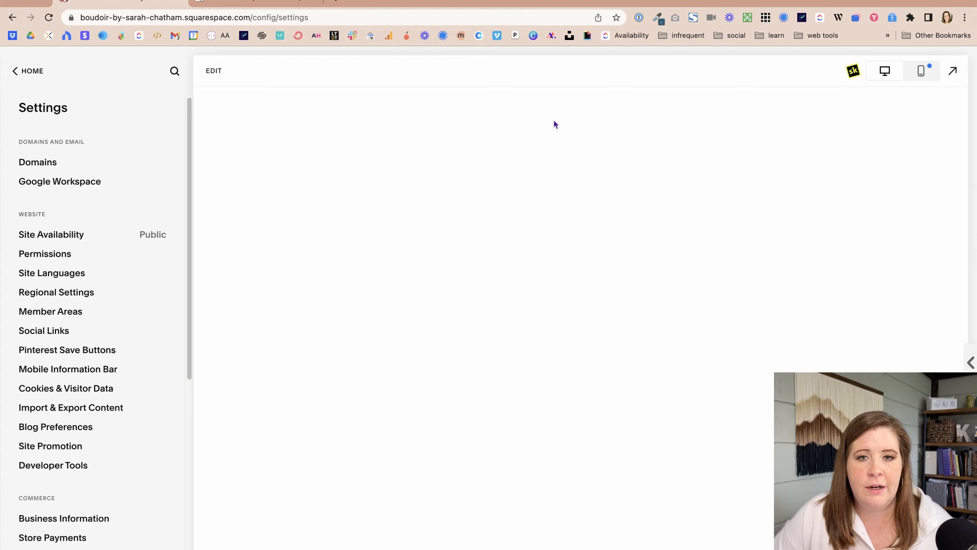
Step: Switch to Squarespace and, on the Home page, set the Peep the Gallery button to Fit with left alignment
{"action": "left_click", "coordinate": [31, 75]}
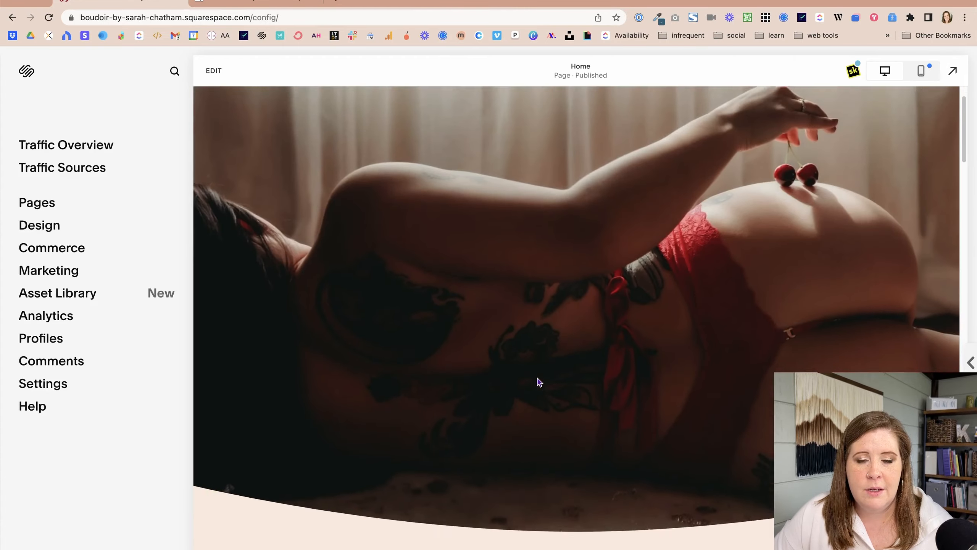
{"action": "scroll", "coordinate": [536, 379], "scroll_direction": "down", "scroll_amount": 5}
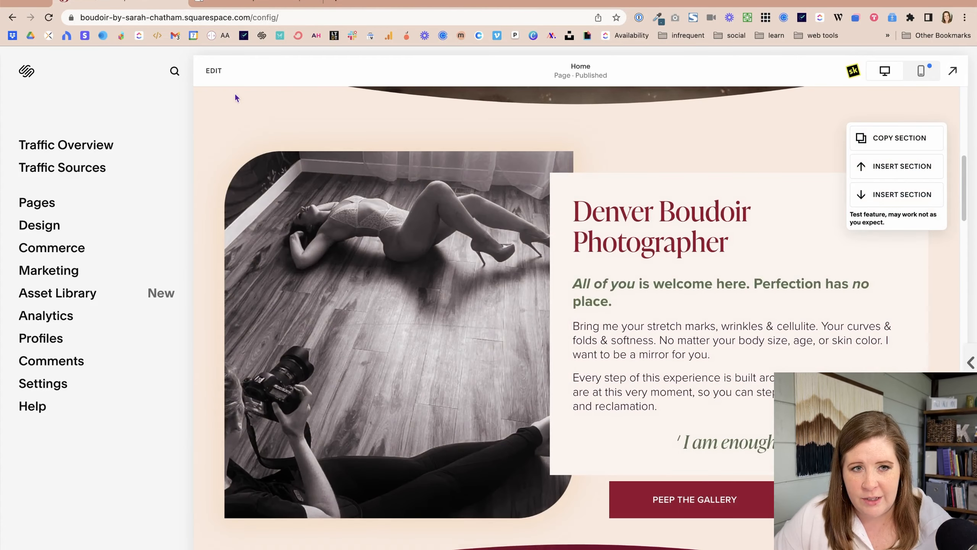
{"action": "left_click", "coordinate": [213, 71]}
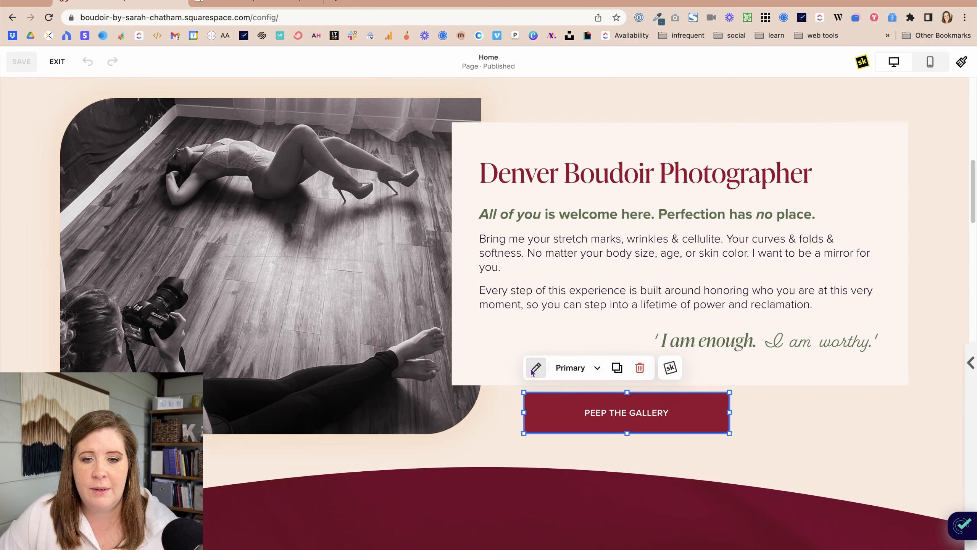
{"action": "left_click", "coordinate": [535, 371]}
{"action": "left_click", "coordinate": [953, 283]}
{"action": "left_click", "coordinate": [733, 350]}
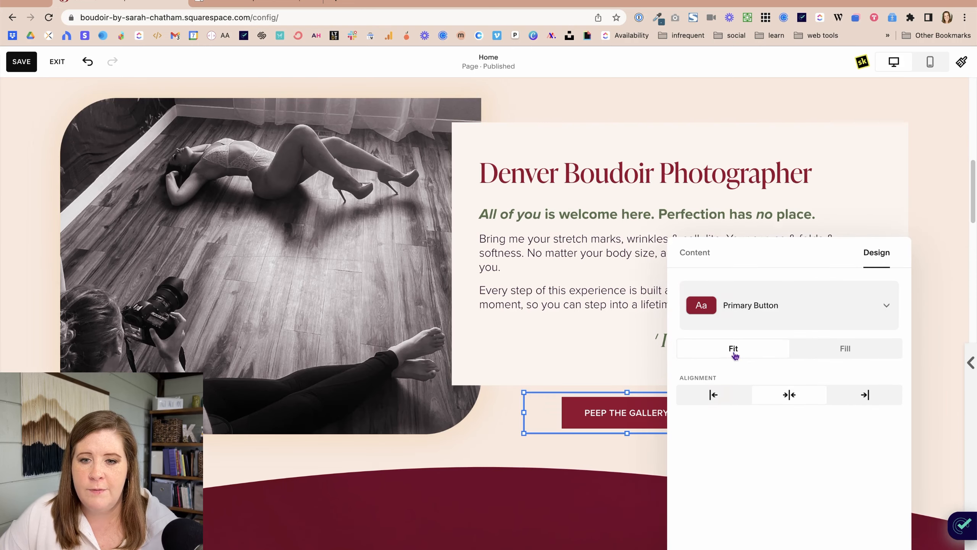
{"action": "left_click", "coordinate": [728, 398]}
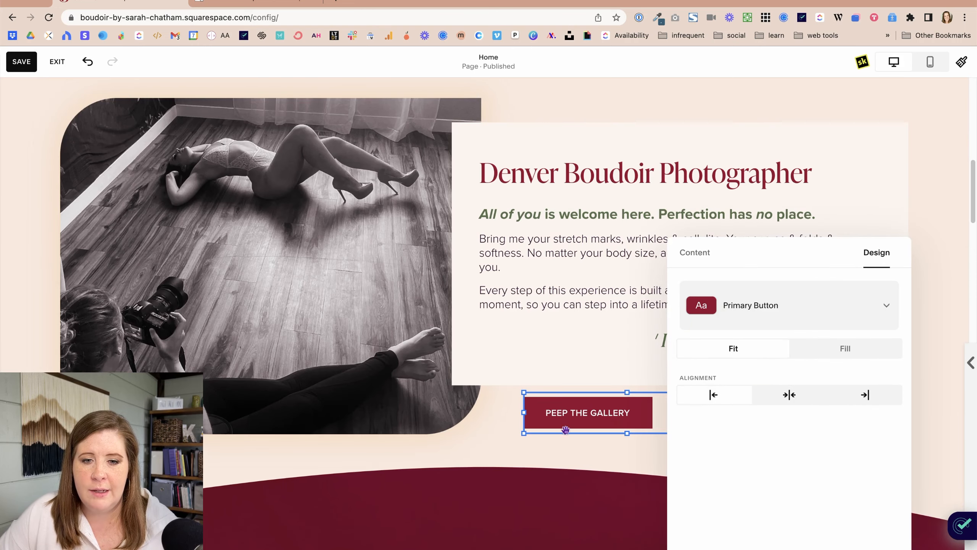
Step: Widen the Peep the Gallery button block to the text card's right edge and save the page
{"action": "left_click", "coordinate": [500, 421]}
{"action": "left_click_drag", "start_coordinate": [728, 413], "coordinate": [905, 413]}
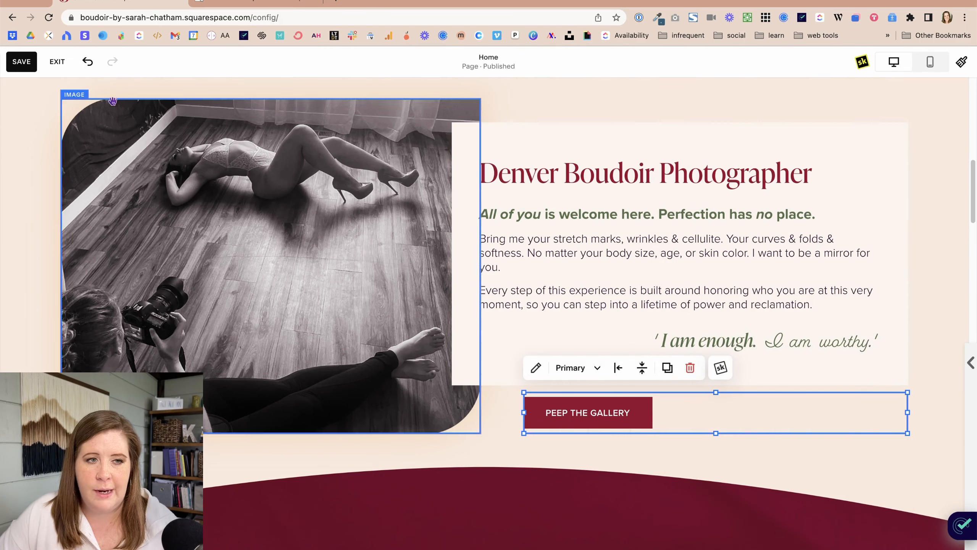
{"action": "left_click", "coordinate": [17, 63]}
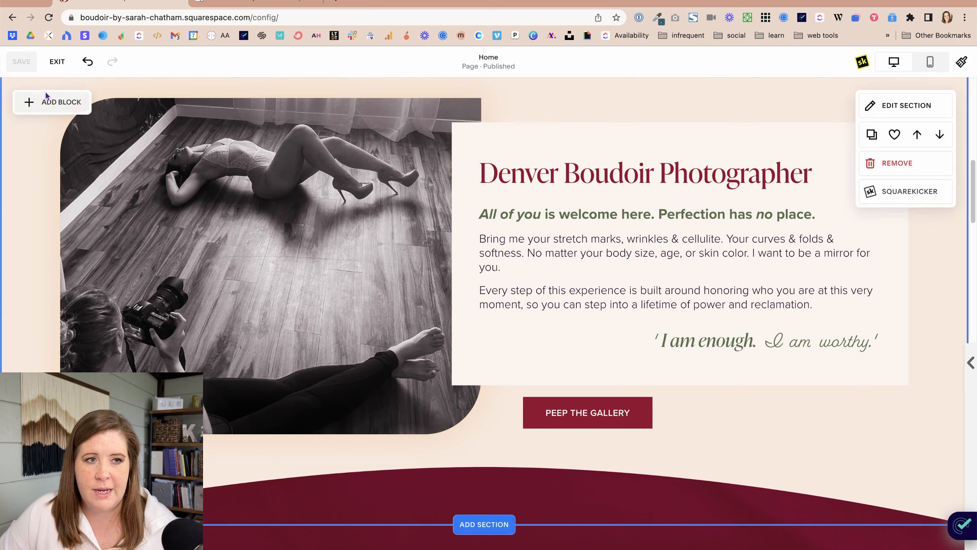
Step: Switch to Responsively App and reload the site to check the edited button in the device previews
{"action": "key", "text": "ctrl+Up"}
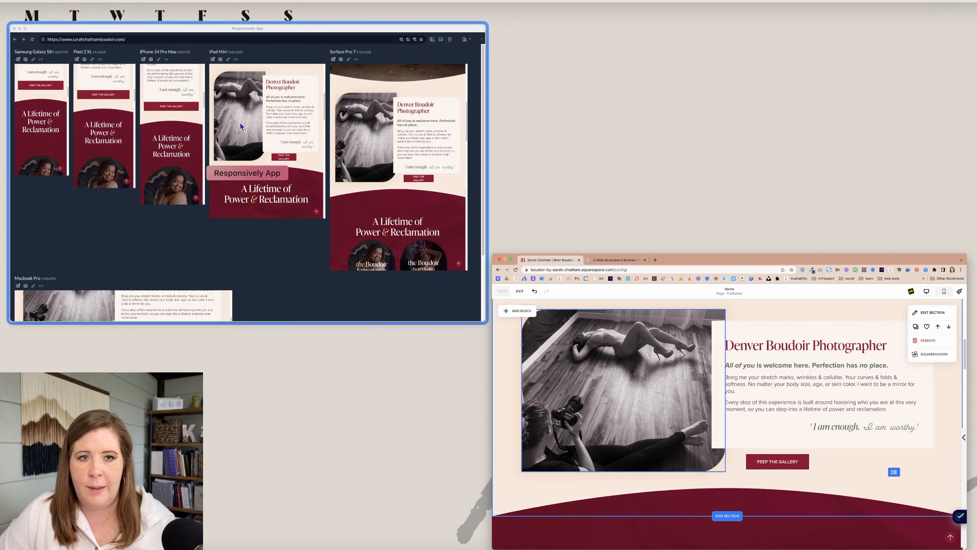
{"action": "left_click", "coordinate": [239, 121]}
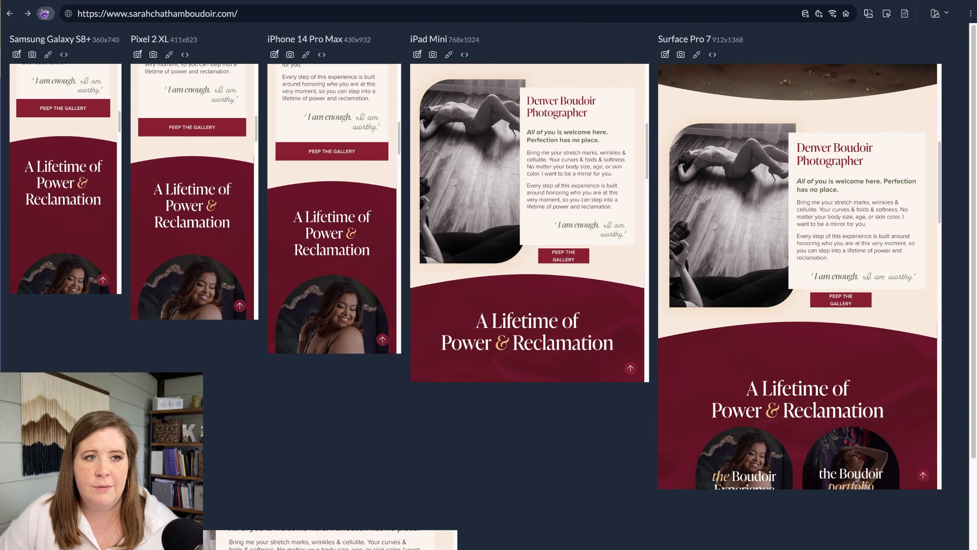
{"action": "left_click", "coordinate": [45, 13]}
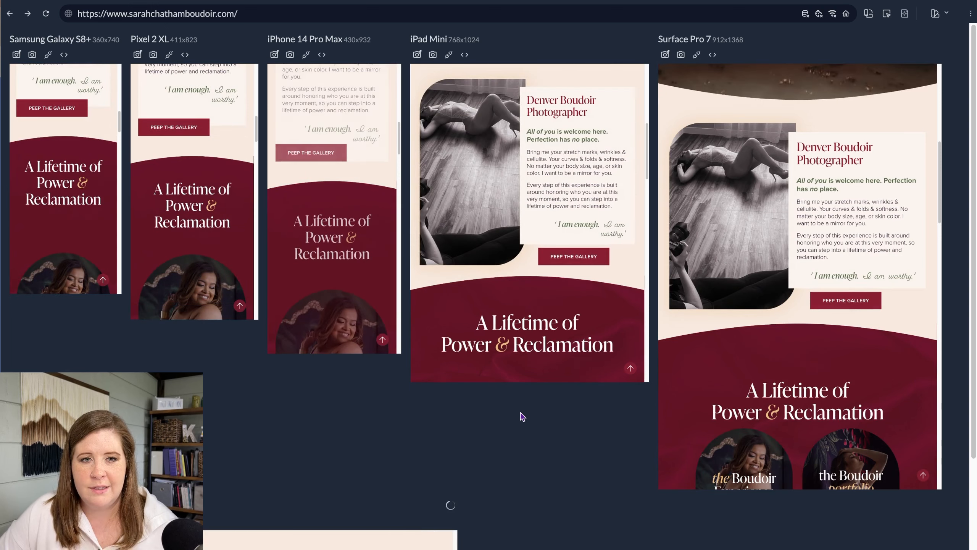
Step: Examine the Denver Boudoir Photographer and A Lifetime of Power & Reclamation sections across the device previews, dismissing the DIY Thirst Trap Guide popup
{"action": "scroll", "coordinate": [485, 274], "scroll_direction": "up", "scroll_amount": 2}
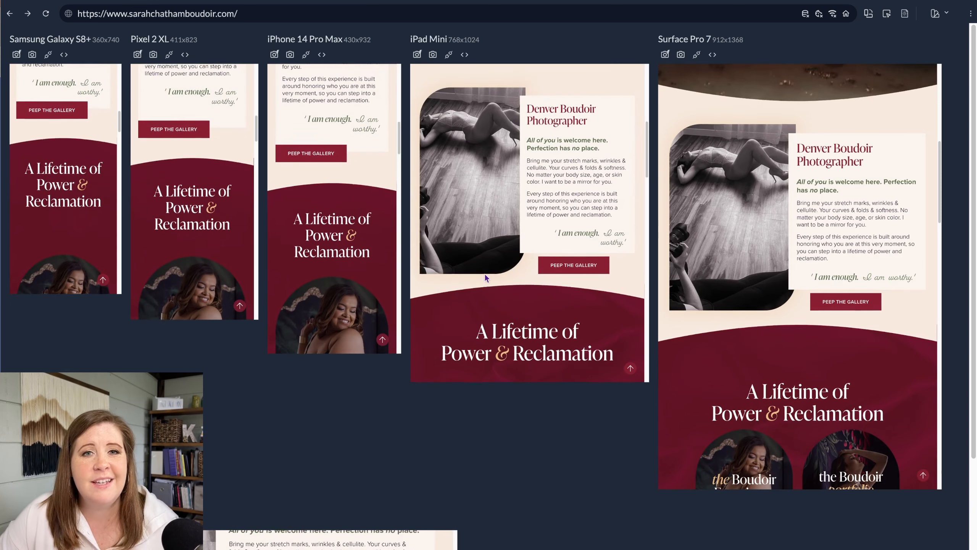
{"action": "scroll", "coordinate": [485, 279], "scroll_direction": "up", "scroll_amount": 2}
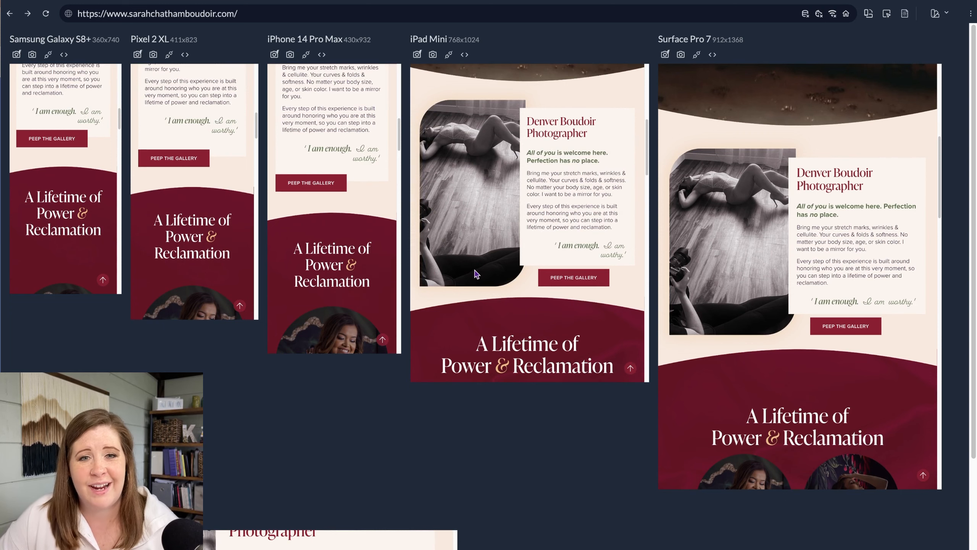
{"action": "scroll", "coordinate": [476, 231], "scroll_direction": "down", "scroll_amount": 3}
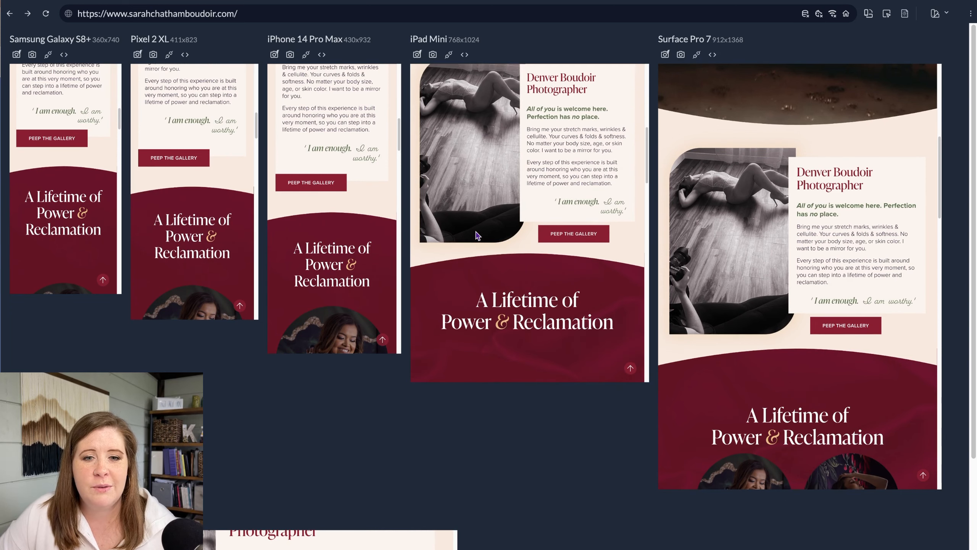
{"action": "scroll", "coordinate": [477, 236], "scroll_direction": "down", "scroll_amount": 5}
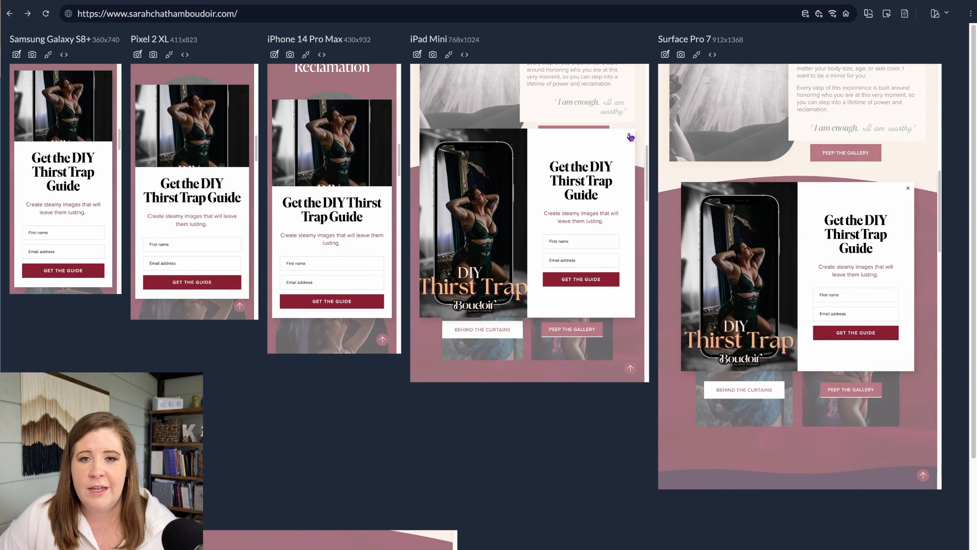
{"action": "left_click", "coordinate": [630, 137]}
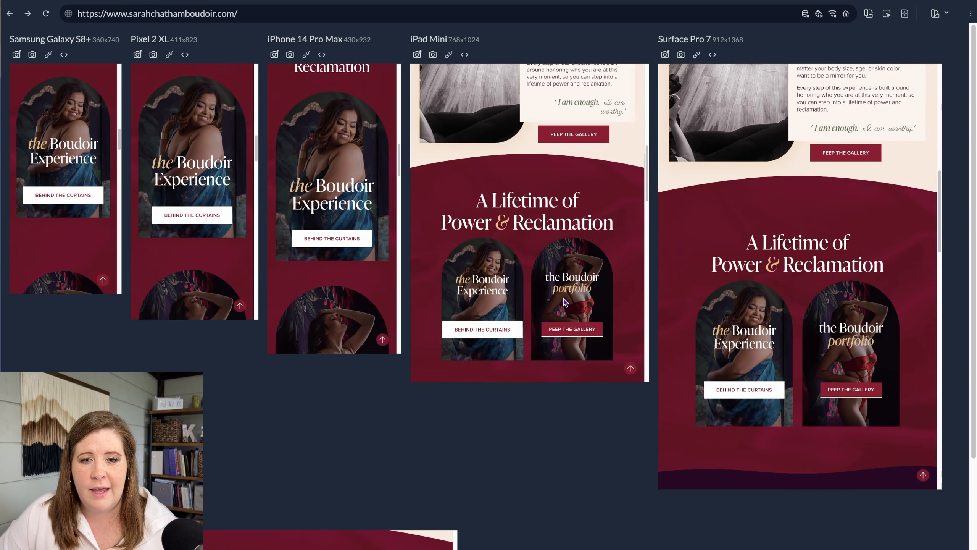
{"action": "scroll", "coordinate": [519, 254], "scroll_direction": "down", "scroll_amount": 3}
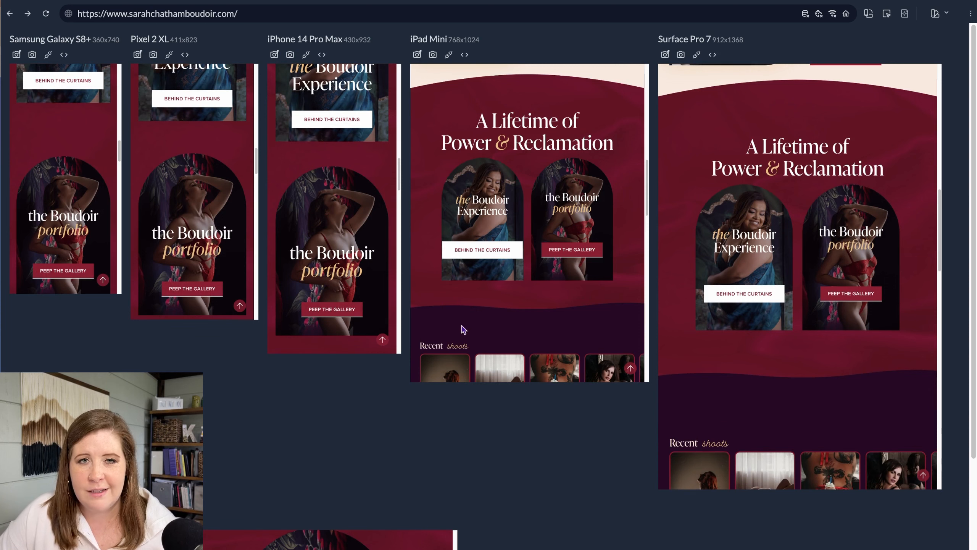
{"action": "scroll", "coordinate": [465, 324], "scroll_direction": "down", "scroll_amount": 5}
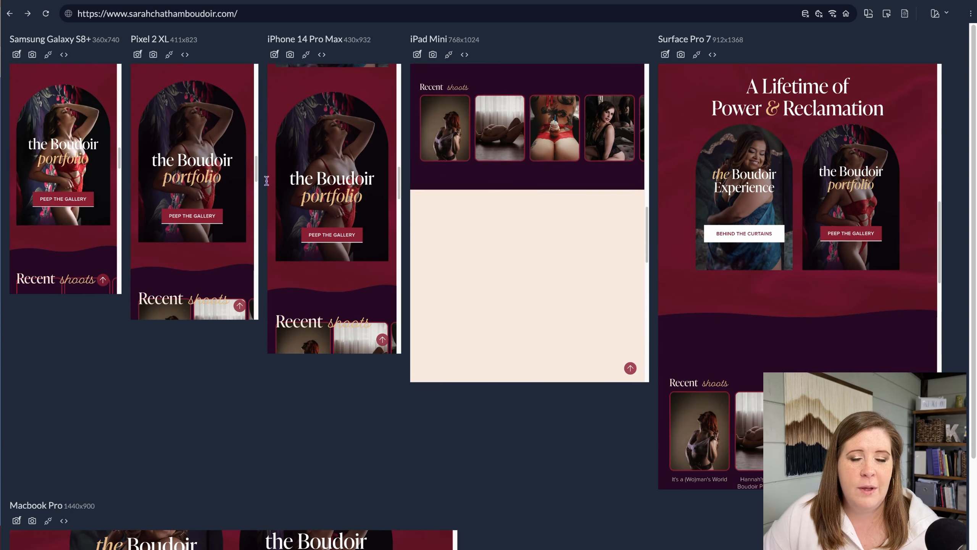
Step: Compare the Recent Shoots and Recent Raves sections across the phone, tablet and Macbook Pro previews
{"action": "scroll", "coordinate": [271, 184], "scroll_direction": "down", "scroll_amount": 3}
{"action": "scroll", "coordinate": [271, 184], "scroll_direction": "down", "scroll_amount": 4}
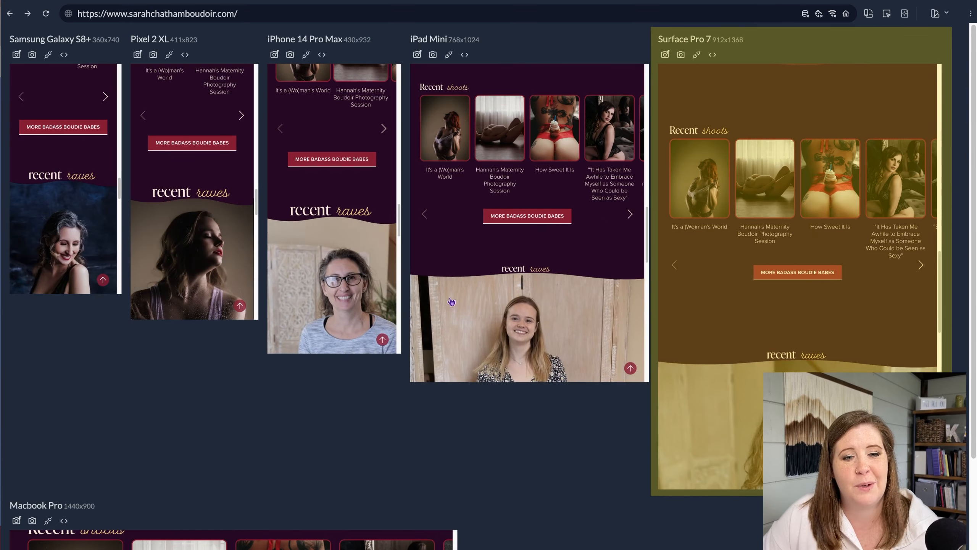
{"action": "scroll", "coordinate": [429, 305], "scroll_direction": "down", "scroll_amount": 1}
{"action": "scroll", "coordinate": [285, 404], "scroll_direction": "down", "scroll_amount": 5}
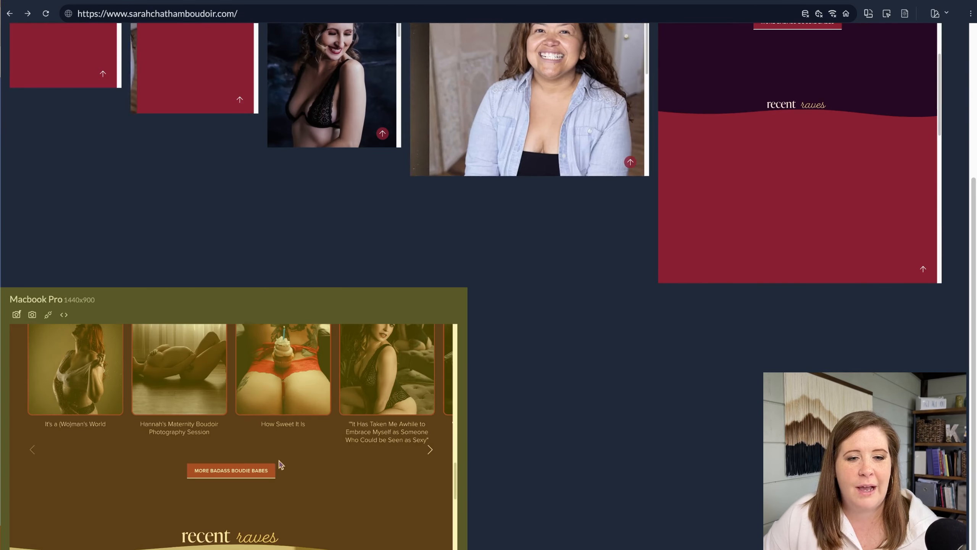
{"action": "scroll", "coordinate": [309, 438], "scroll_direction": "down", "scroll_amount": 2}
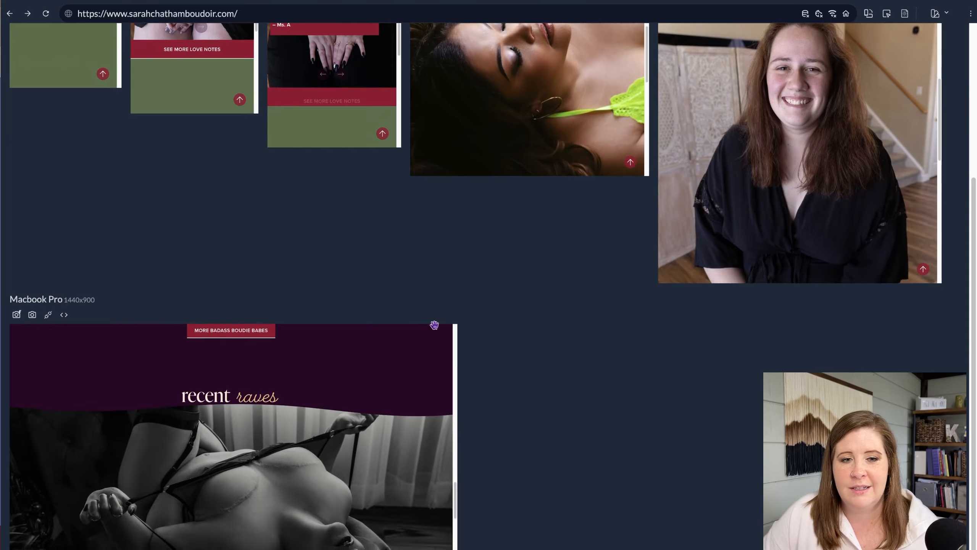
{"action": "scroll", "coordinate": [434, 327], "scroll_direction": "up", "scroll_amount": 3}
{"action": "scroll", "coordinate": [487, 274], "scroll_direction": "up", "scroll_amount": 5}
{"action": "scroll", "coordinate": [507, 266], "scroll_direction": "down", "scroll_amount": 7}
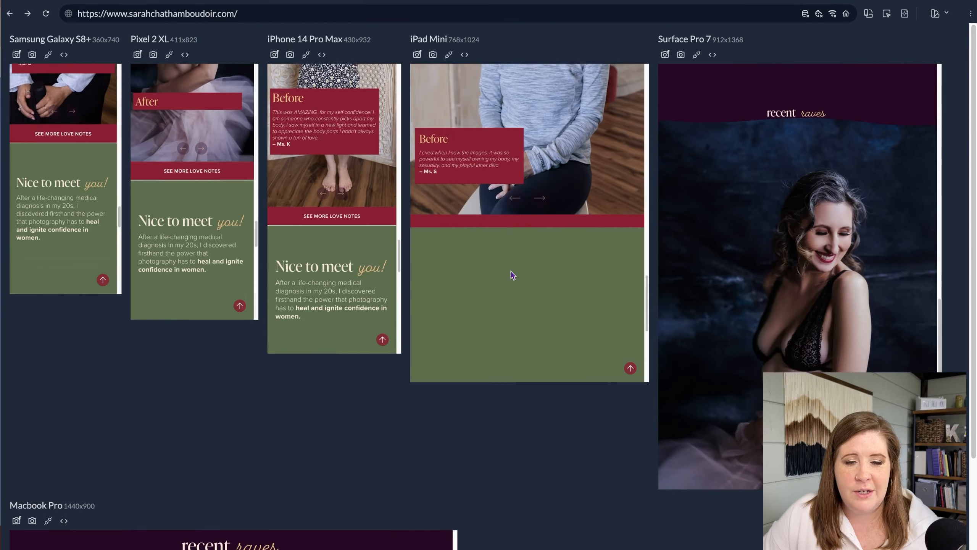
Step: Review the rest of the home page down to the footer, and return to the hero banner at the page's start
{"action": "scroll", "coordinate": [516, 311], "scroll_direction": "down", "scroll_amount": 10}
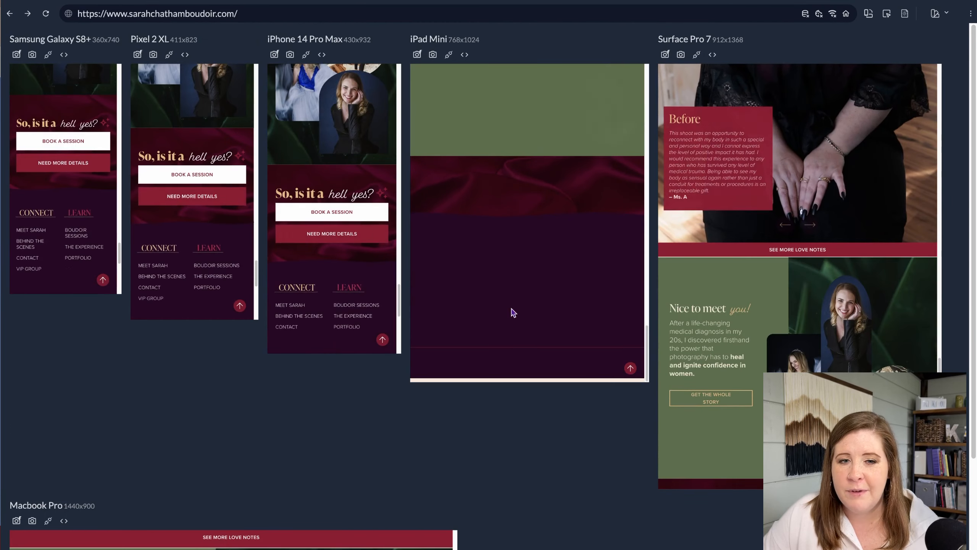
{"action": "scroll", "coordinate": [514, 311], "scroll_direction": "down", "scroll_amount": 3}
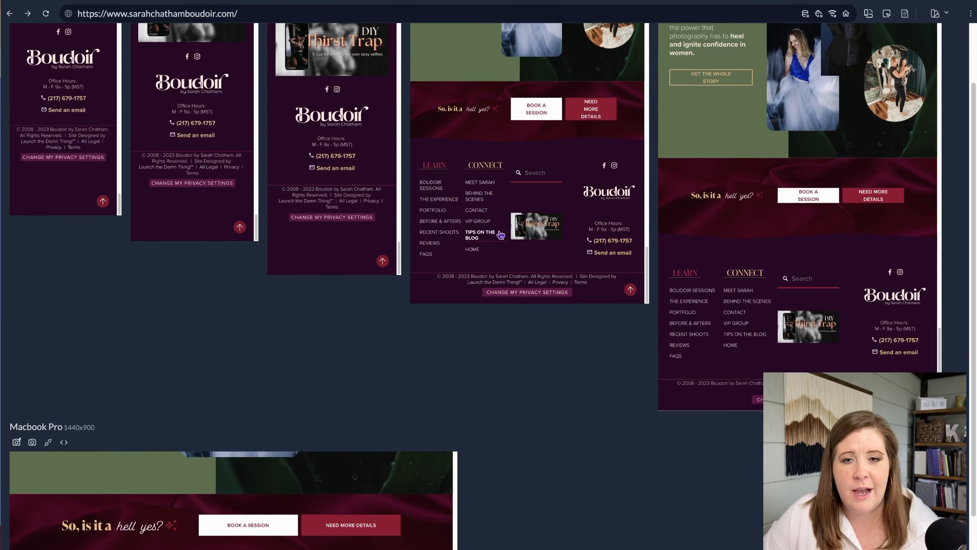
{"action": "scroll", "coordinate": [499, 232], "scroll_direction": "up", "scroll_amount": 15}
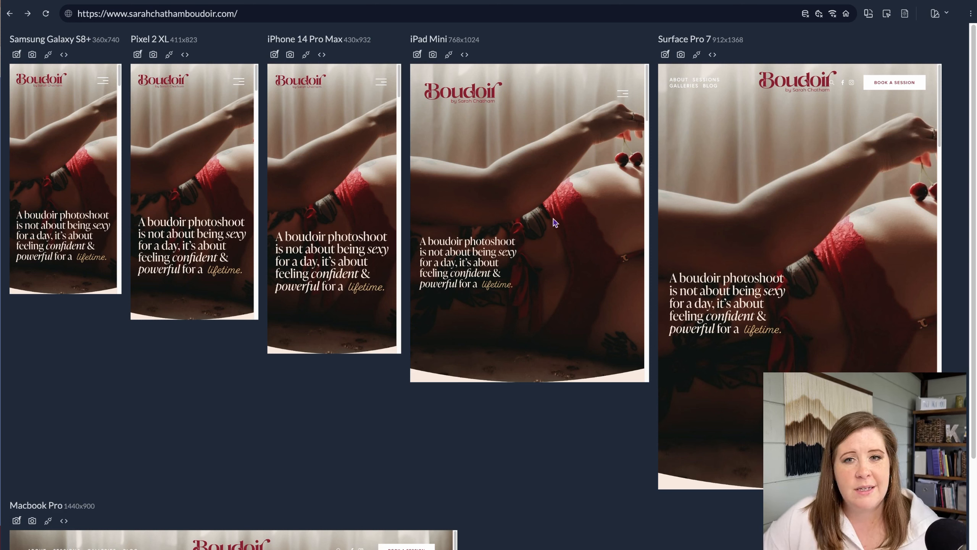
{"action": "scroll", "coordinate": [538, 326], "scroll_direction": "down", "scroll_amount": 5}
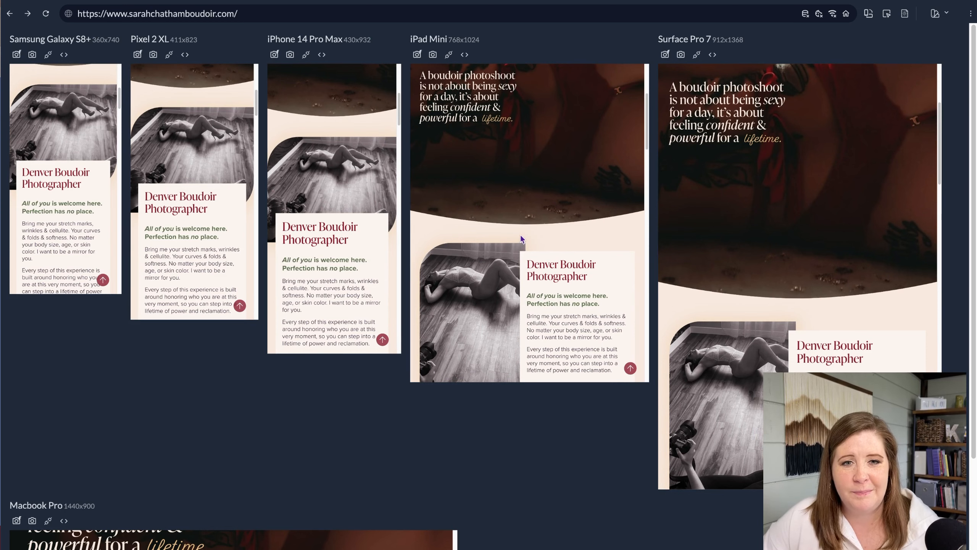
{"action": "scroll", "coordinate": [522, 239], "scroll_direction": "up", "scroll_amount": 10}
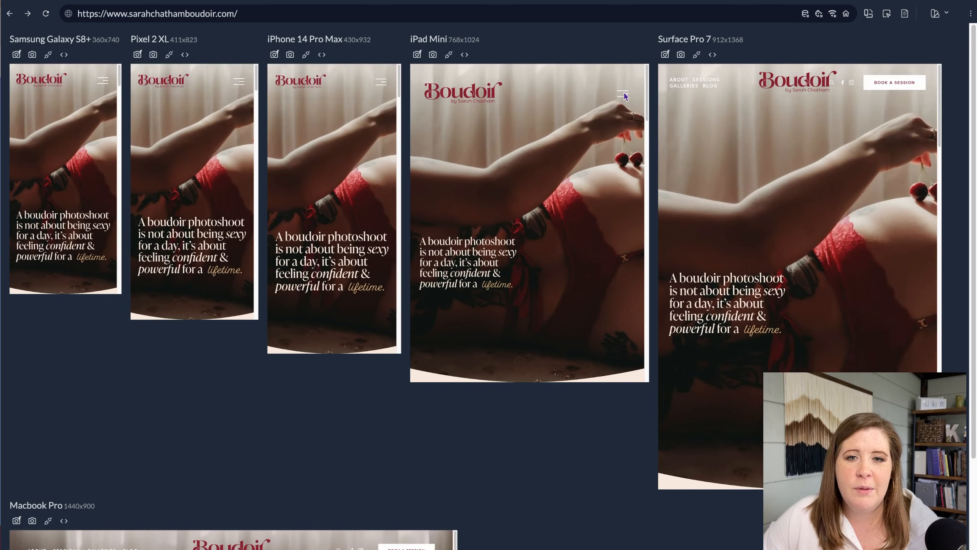
Step: Open the photographer's About page from the iPad Mini preview and examine its intro and mission sections across devices
{"action": "left_click", "coordinate": [623, 94]}
{"action": "left_click", "coordinate": [524, 177]}
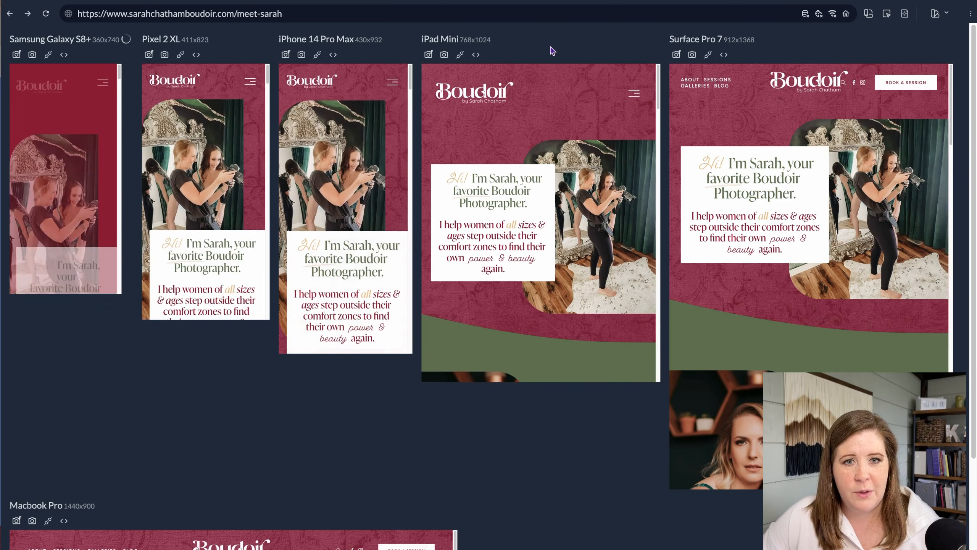
{"action": "scroll", "coordinate": [558, 168], "scroll_direction": "down", "scroll_amount": 5}
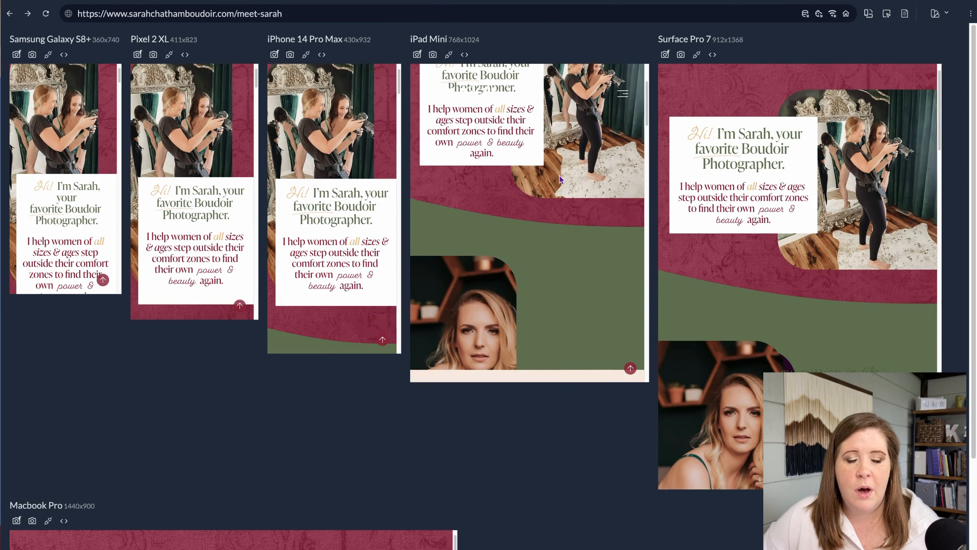
{"action": "scroll", "coordinate": [550, 183], "scroll_direction": "down", "scroll_amount": 5}
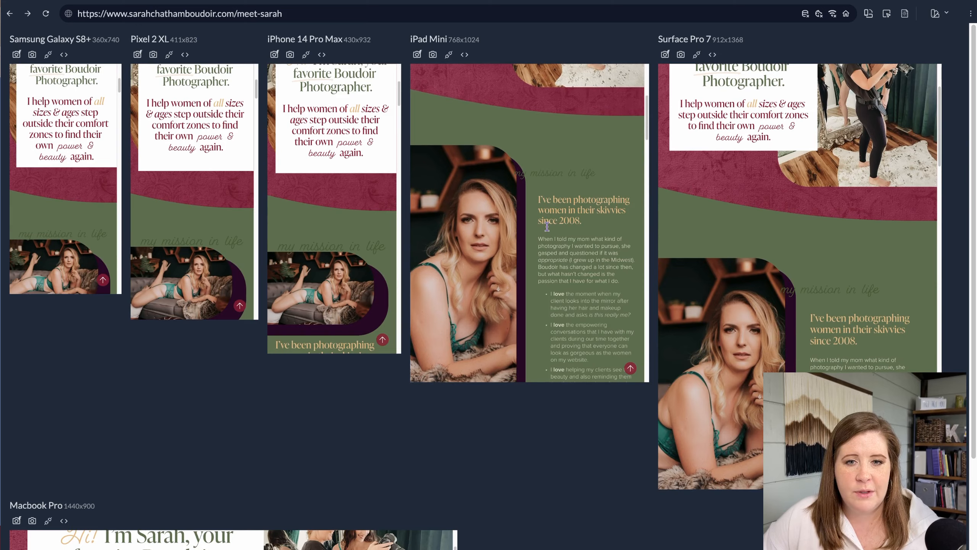
{"action": "scroll", "coordinate": [545, 223], "scroll_direction": "down", "scroll_amount": 5}
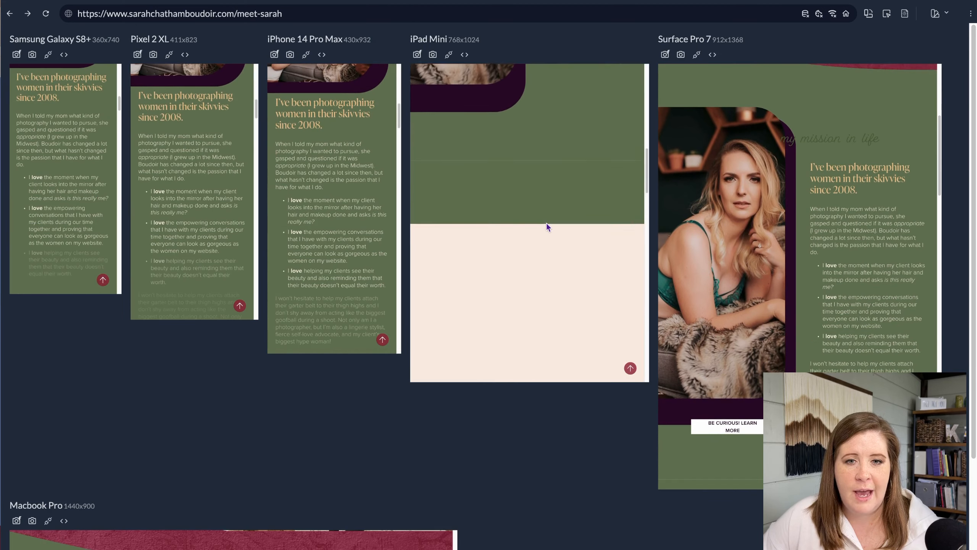
Step: Examine how the Storytime section's text, slideshow photo and leaf image overlap in the tablet and Macbook Pro previews
{"action": "scroll", "coordinate": [548, 227], "scroll_direction": "down", "scroll_amount": 5}
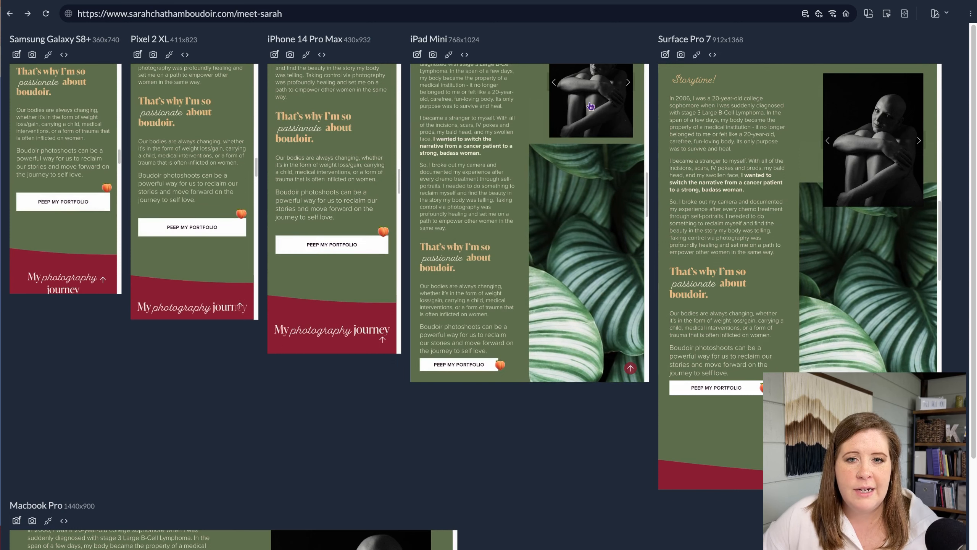
{"action": "scroll", "coordinate": [584, 138], "scroll_direction": "down", "scroll_amount": 5}
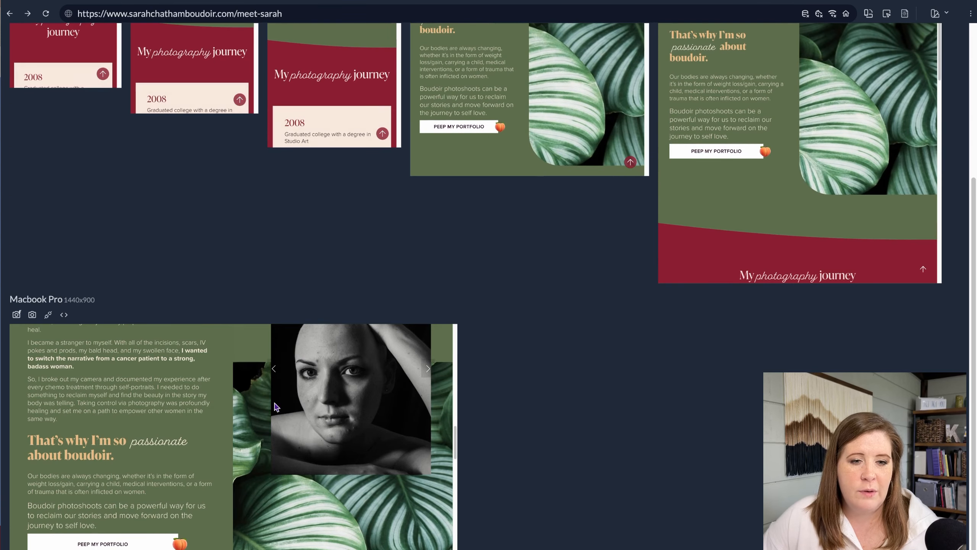
{"action": "scroll", "coordinate": [320, 368], "scroll_direction": "up", "scroll_amount": 5}
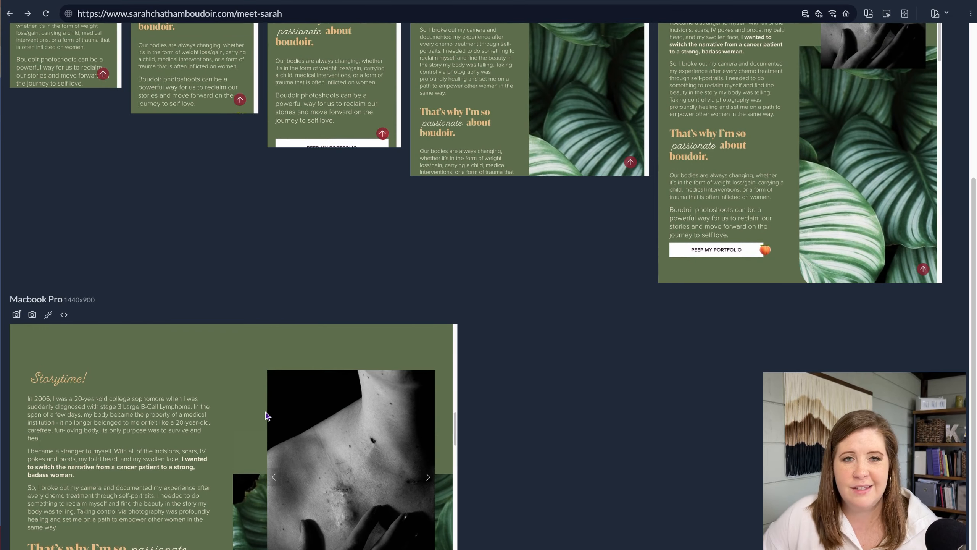
{"action": "scroll", "coordinate": [558, 275], "scroll_direction": "up", "scroll_amount": 5}
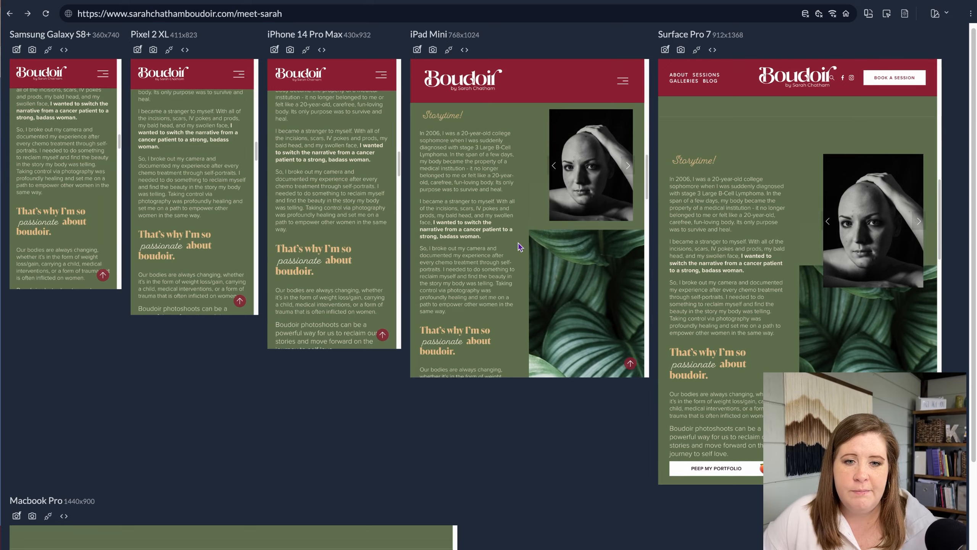
{"action": "scroll", "coordinate": [538, 216], "scroll_direction": "down", "scroll_amount": 5}
{"action": "scroll", "coordinate": [514, 245], "scroll_direction": "down", "scroll_amount": 4}
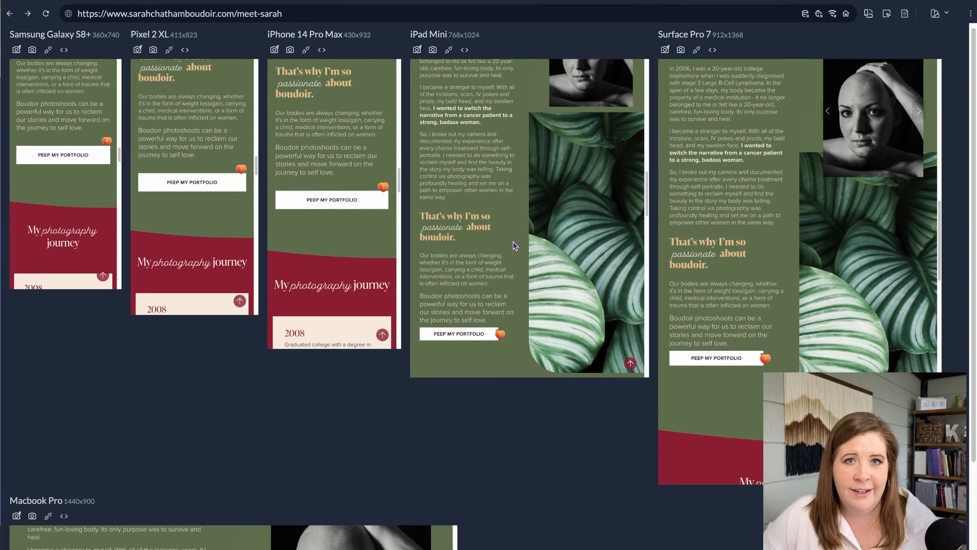
Step: Inspect the code of the Storytime section's leaf image block in the iPad Mini preview and compare its placement with the slideshow
{"action": "scroll", "coordinate": [514, 253], "scroll_direction": "down", "scroll_amount": 1}
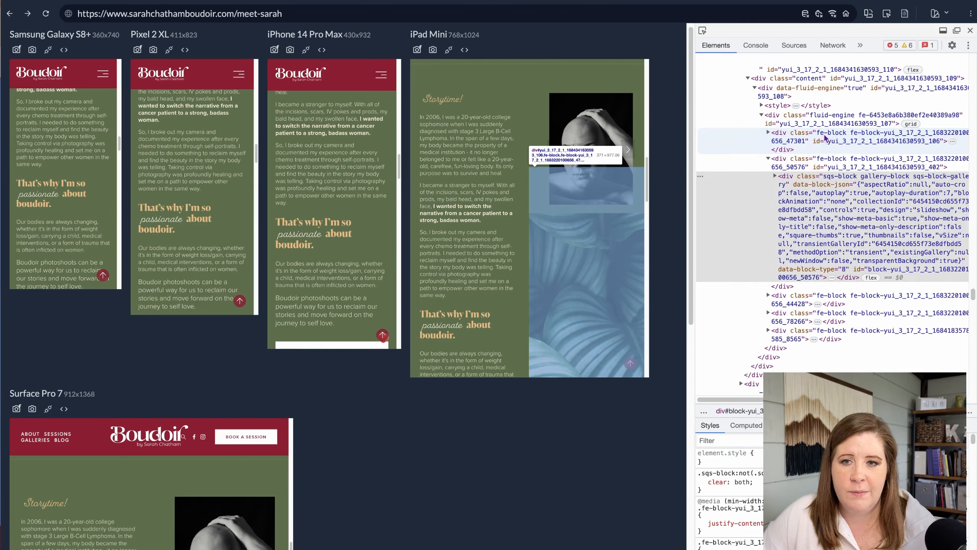
{"action": "left_click", "coordinate": [826, 139]}
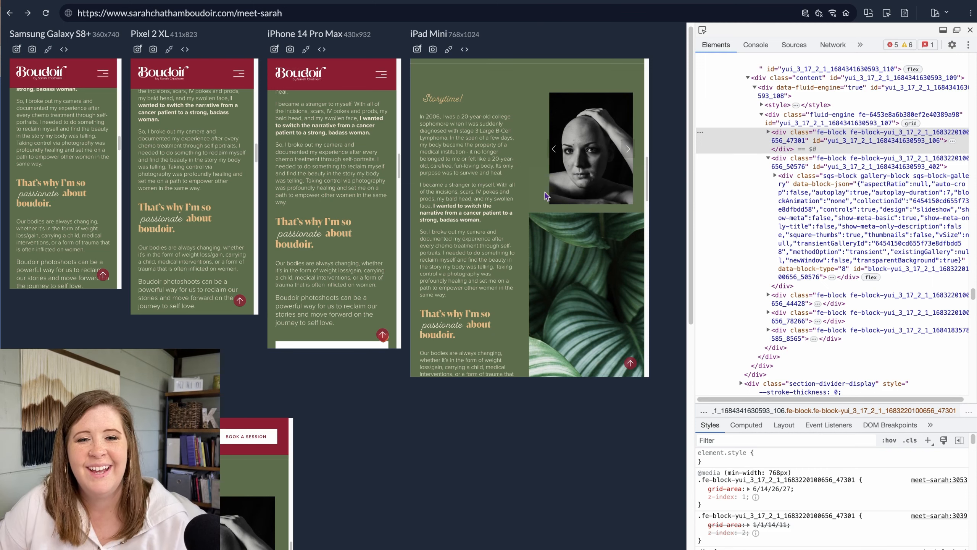
{"action": "scroll", "coordinate": [569, 265], "scroll_direction": "down", "scroll_amount": 3}
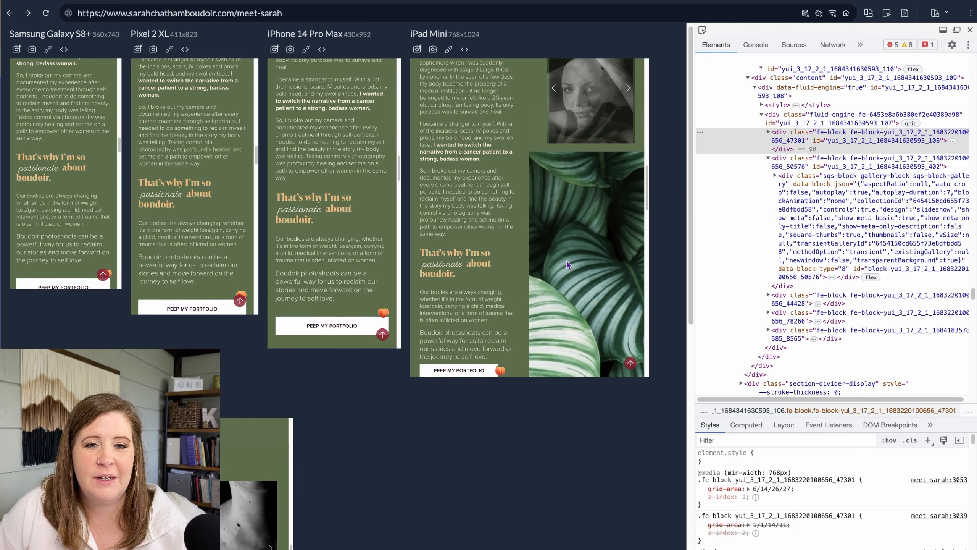
{"action": "scroll", "coordinate": [569, 265], "scroll_direction": "down", "scroll_amount": 3}
{"action": "scroll", "coordinate": [568, 265], "scroll_direction": "up", "scroll_amount": 2}
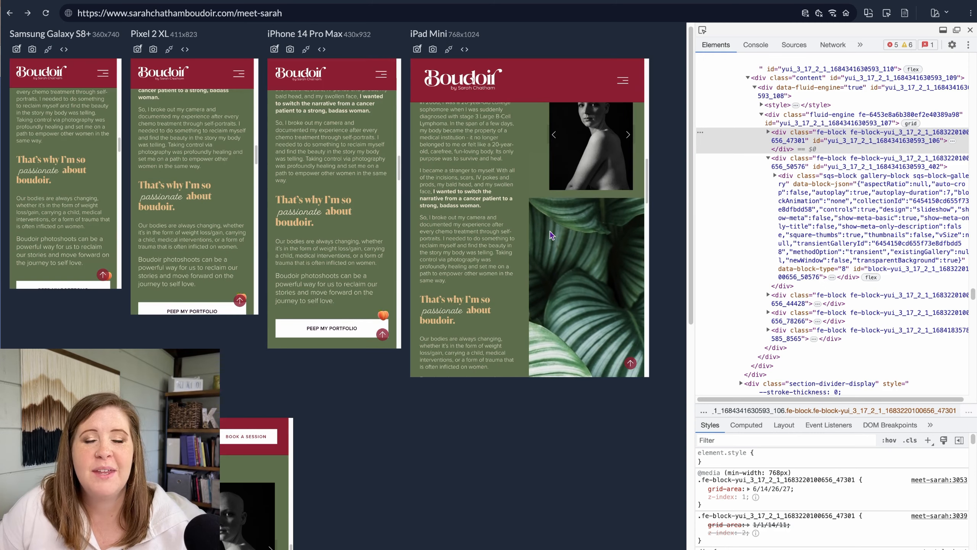
{"action": "scroll", "coordinate": [555, 235], "scroll_direction": "up", "scroll_amount": 3}
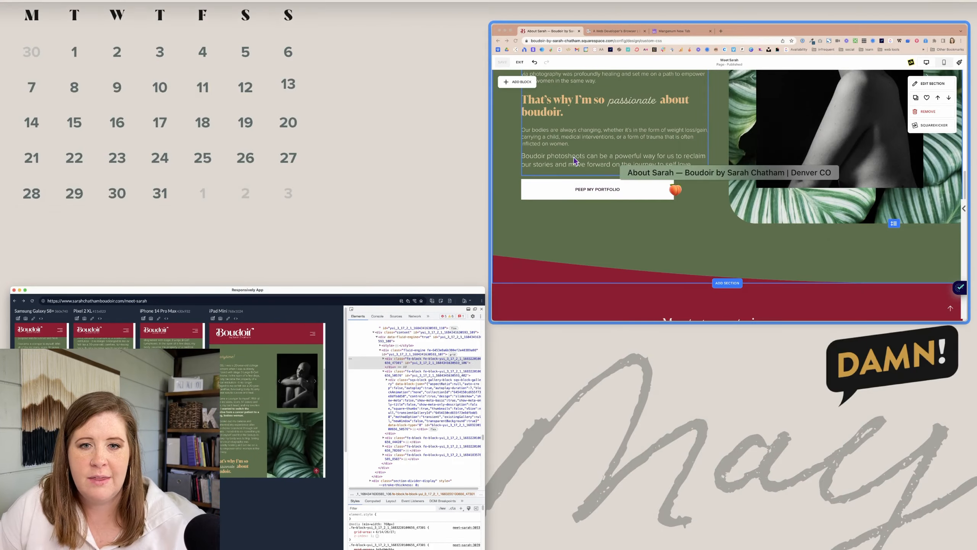
Step: In the Squarespace editor, browse the library's Backgrounds folder for replacing the Storytime leaf image, and close it without choosing a file
{"action": "scroll", "coordinate": [535, 227], "scroll_direction": "up", "scroll_amount": 4}
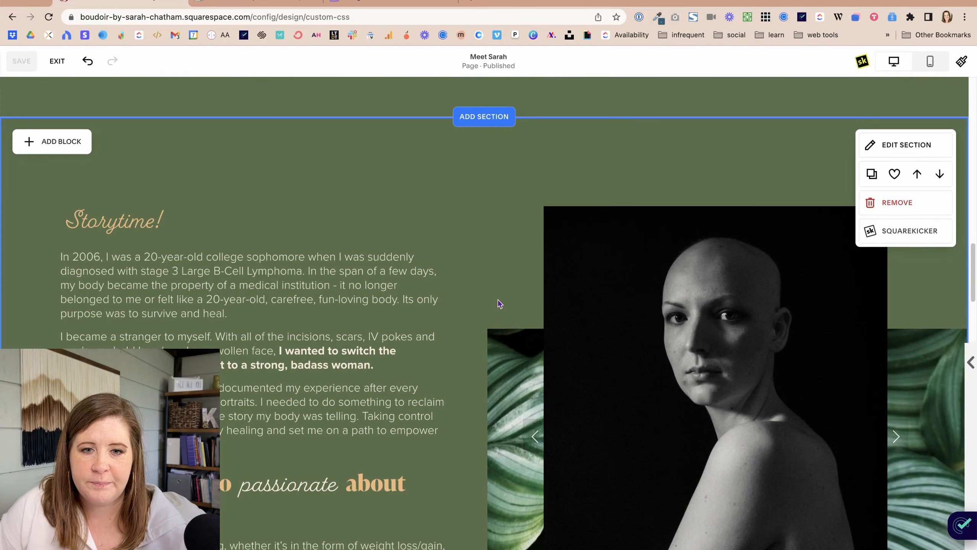
{"action": "left_click", "coordinate": [504, 341]}
{"action": "scroll", "coordinate": [504, 340], "scroll_direction": "down", "scroll_amount": 5}
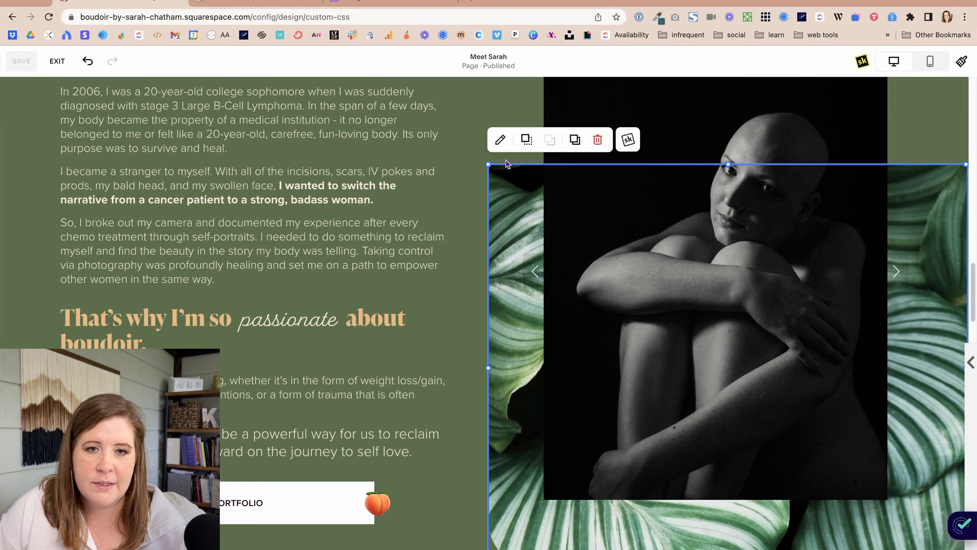
{"action": "left_click", "coordinate": [500, 139]}
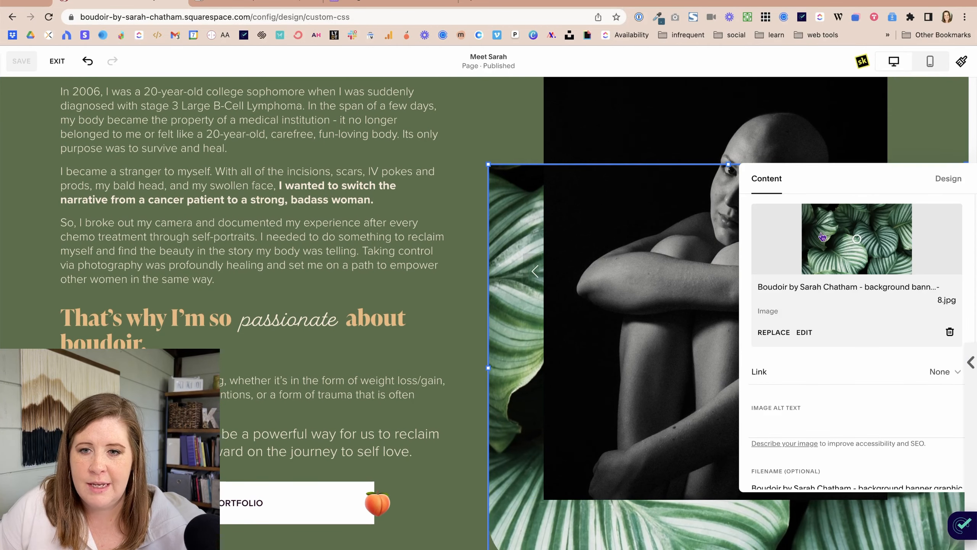
{"action": "left_click", "coordinate": [775, 334]}
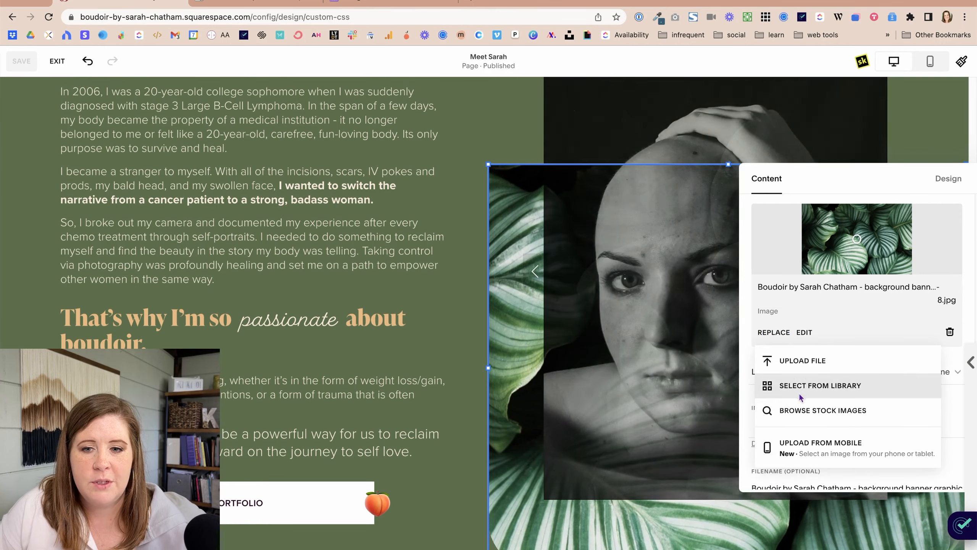
{"action": "left_click", "coordinate": [777, 386]}
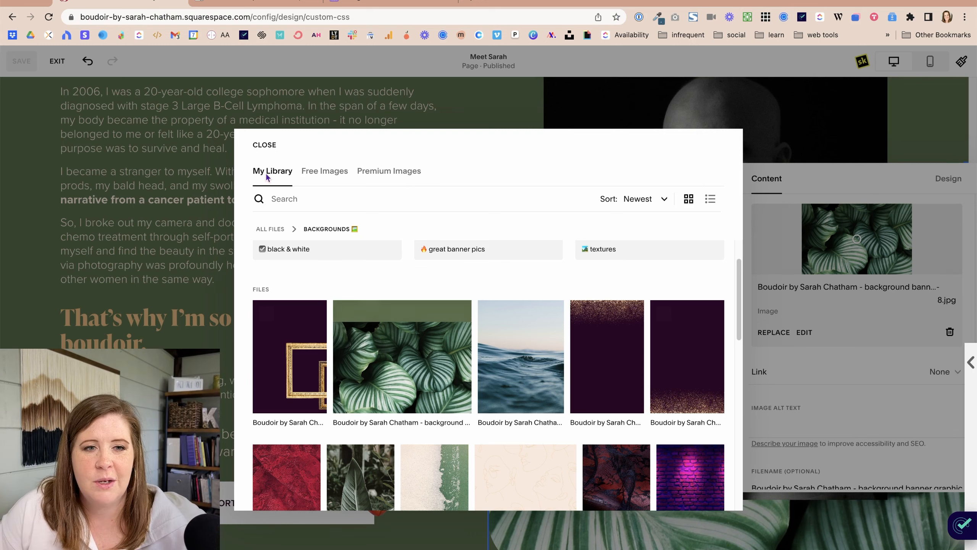
{"action": "left_click", "coordinate": [263, 145]}
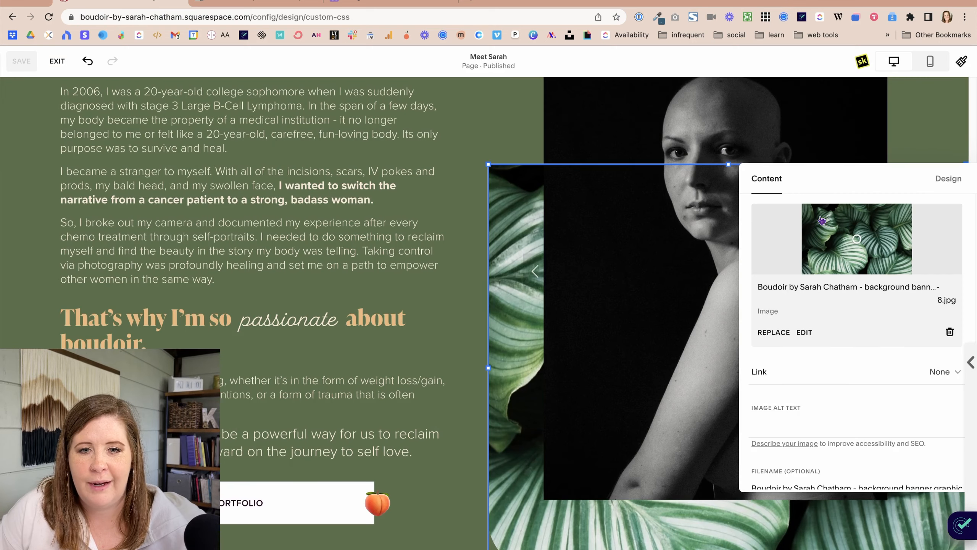
{"action": "left_click", "coordinate": [476, 365]}
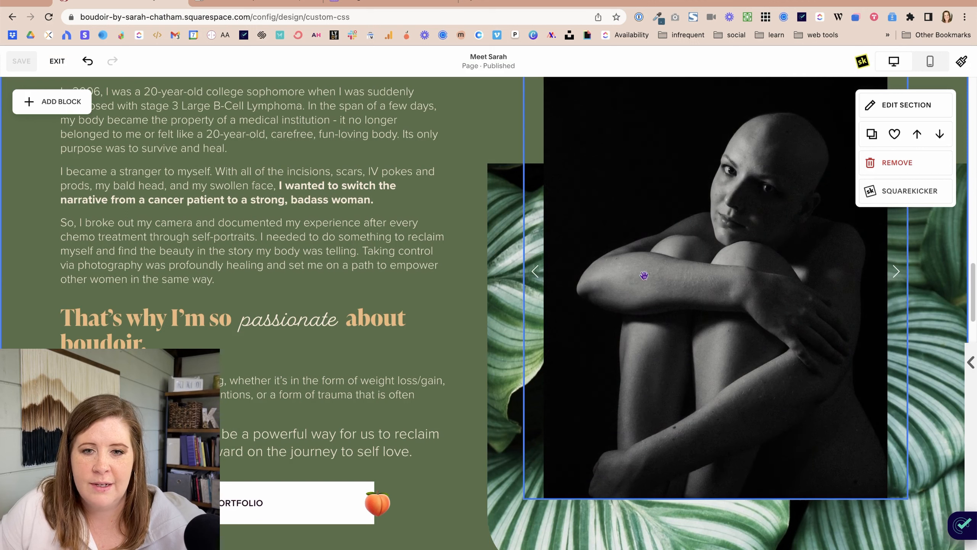
Step: Review the Storytime section in the editor, switch to Responsively App and reload the About page to check the device previews
{"action": "scroll", "coordinate": [662, 285], "scroll_direction": "up", "scroll_amount": 3}
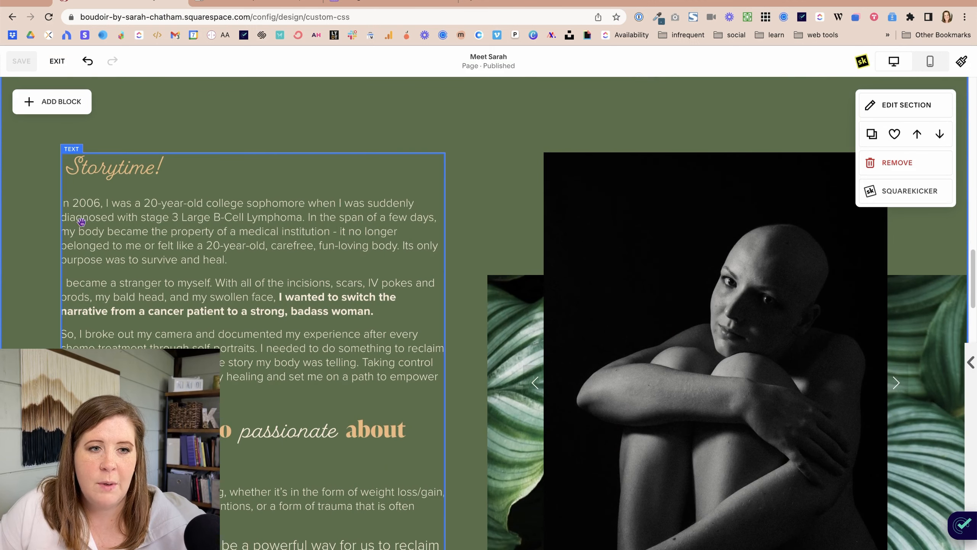
{"action": "scroll", "coordinate": [336, 266], "scroll_direction": "down", "scroll_amount": 3}
{"action": "scroll", "coordinate": [336, 266], "scroll_direction": "down", "scroll_amount": 2}
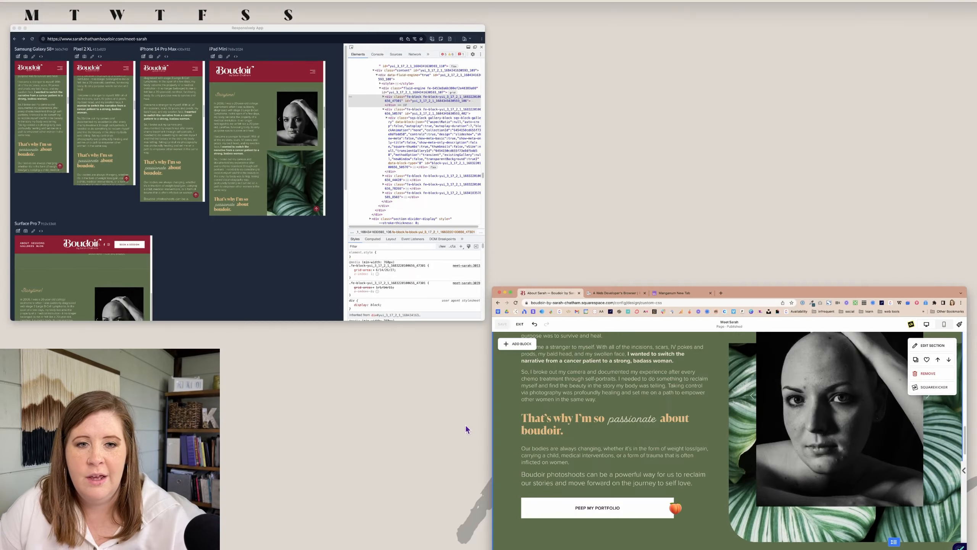
{"action": "left_click", "coordinate": [313, 230]}
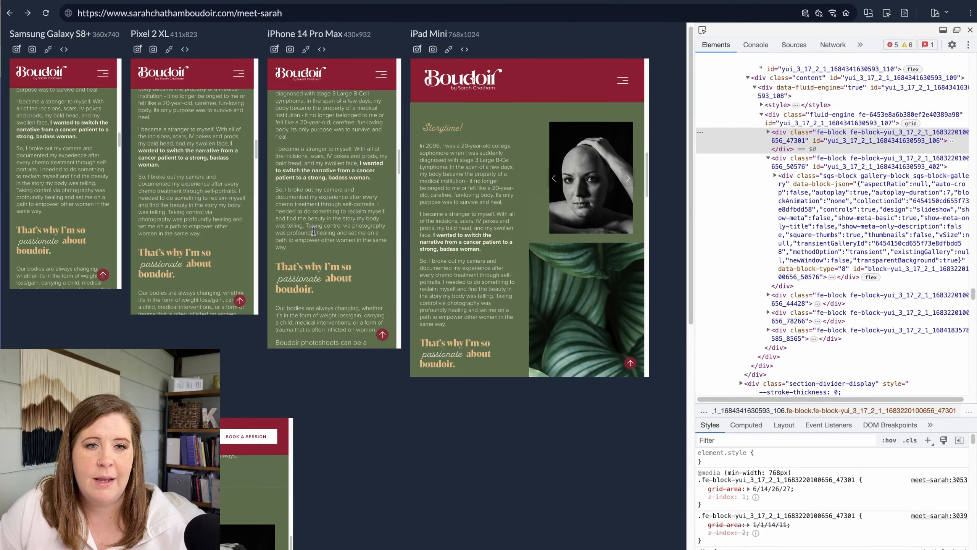
{"action": "left_click", "coordinate": [46, 13]}
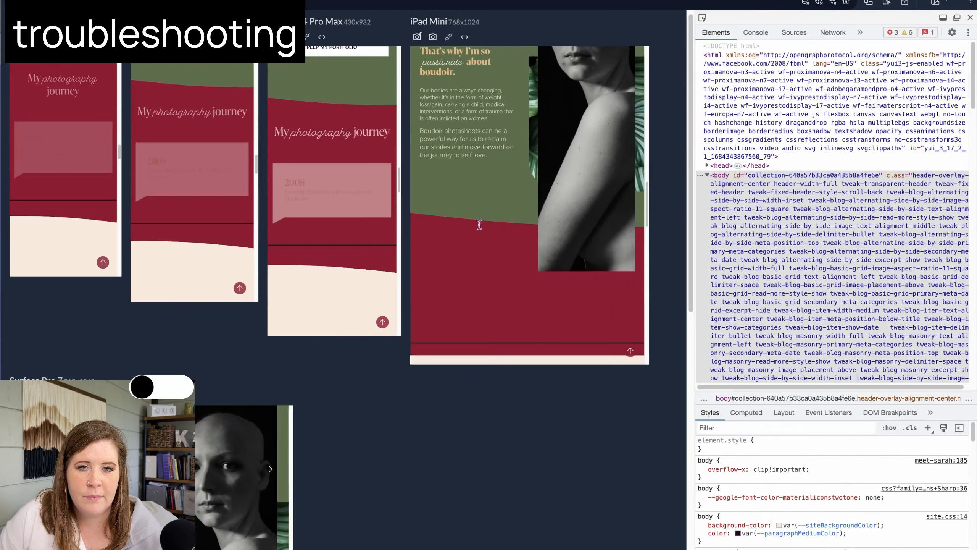
{"action": "scroll", "coordinate": [338, 194], "scroll_direction": "down", "scroll_amount": 5}
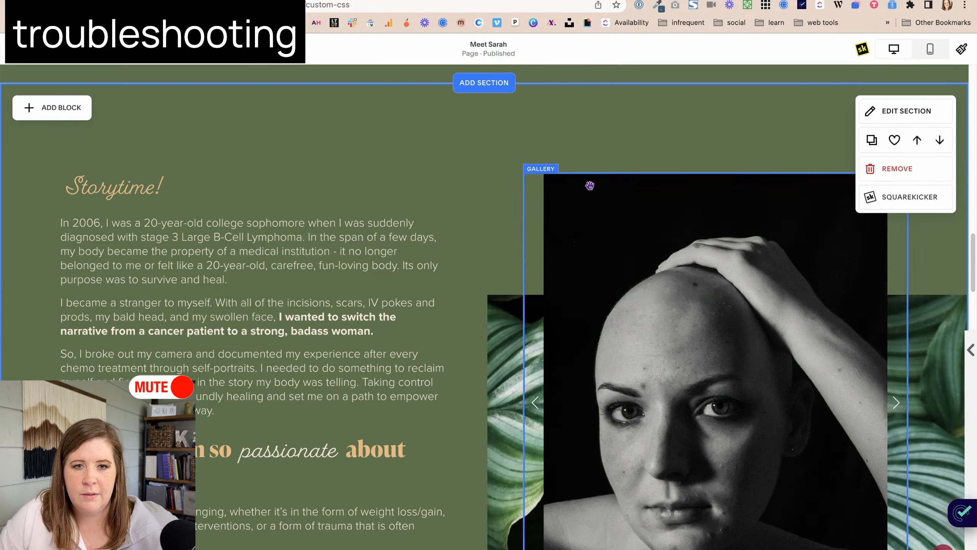
Step: Switch to the Squarespace editor and enable automatic image cropping and automatic slide transitions for the Storytime slideshow
{"action": "scroll", "coordinate": [572, 99], "scroll_direction": "down", "scroll_amount": 2}
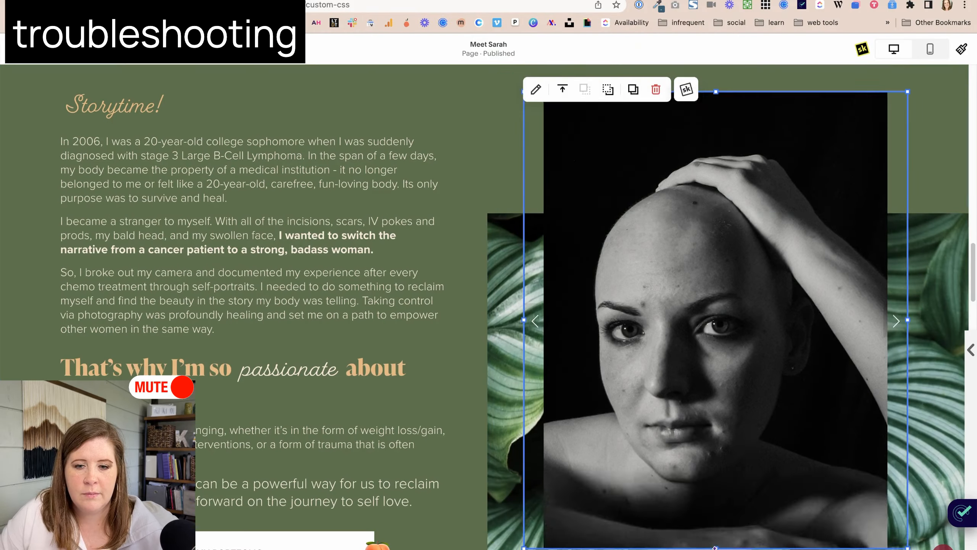
{"action": "left_click", "coordinate": [536, 89]}
{"action": "left_click", "coordinate": [698, 286]}
{"action": "left_click", "coordinate": [698, 339]}
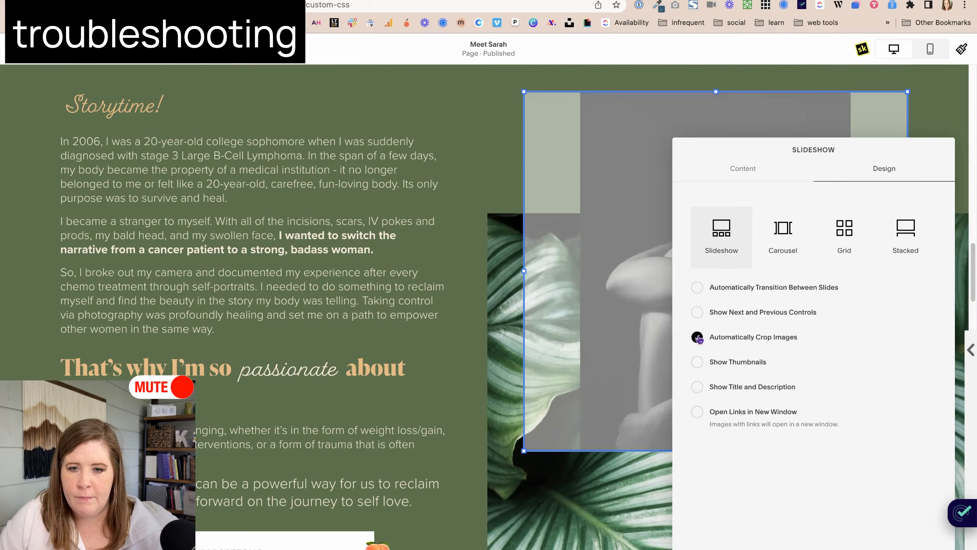
{"action": "left_click_drag", "start_coordinate": [815, 149], "coordinate": [334, 126]}
{"action": "left_click", "coordinate": [217, 265]}
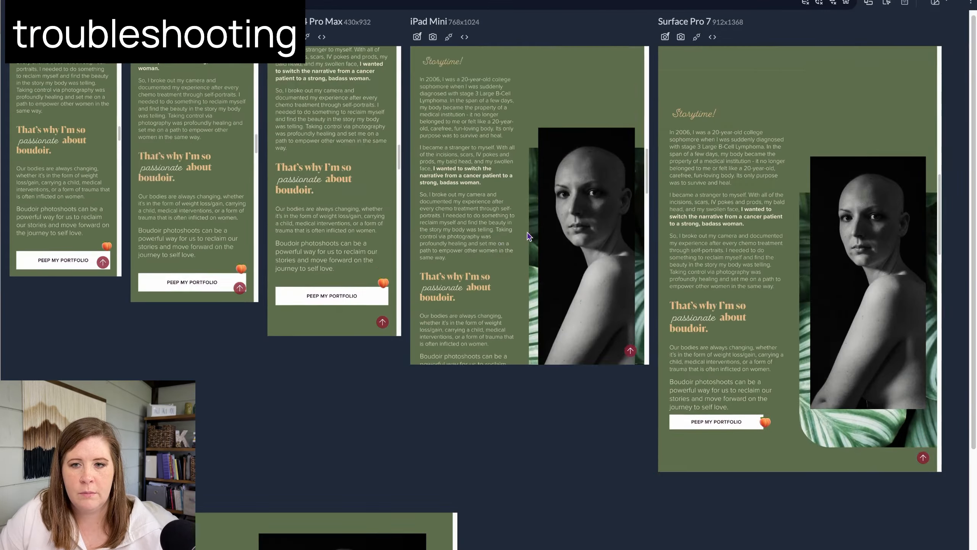
Step: Switch to Responsively App and inspect the code of the Storytime section's grid and its blocks in the iPad Mini preview
{"action": "left_click", "coordinate": [442, 33]}
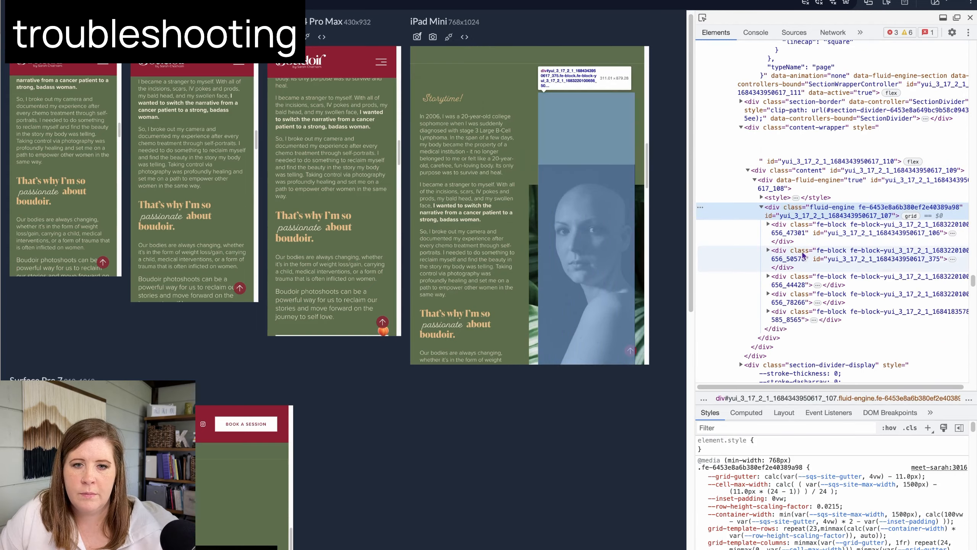
{"action": "left_click", "coordinate": [800, 216]}
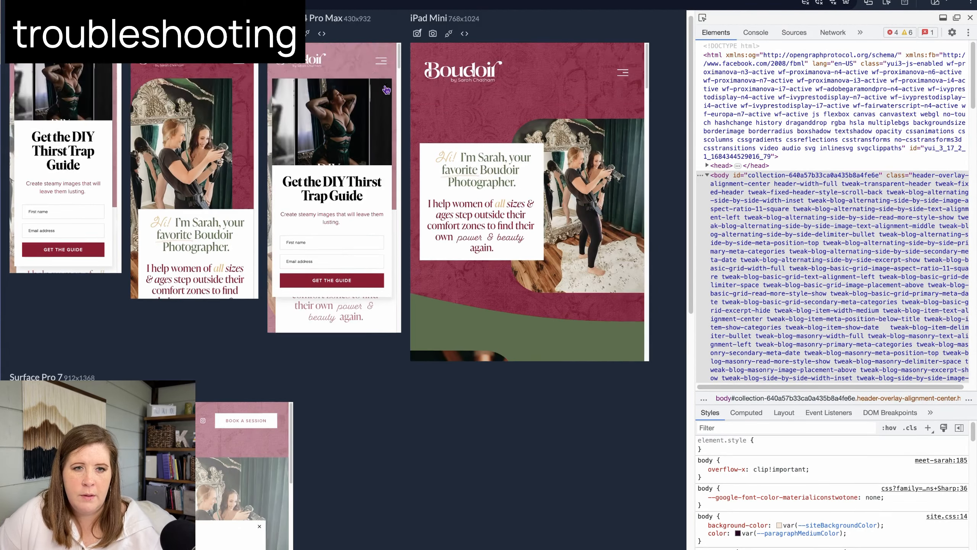
Step: Dismiss the DIY Thirst Trap Guide pop-up in the iPhone 14 Pro Max preview and examine the Storytime section across devices
{"action": "left_click", "coordinate": [387, 89]}
{"action": "scroll", "coordinate": [507, 246], "scroll_direction": "down", "scroll_amount": 7}
{"action": "scroll", "coordinate": [507, 245], "scroll_direction": "up", "scroll_amount": 7}
{"action": "scroll", "coordinate": [506, 247], "scroll_direction": "down", "scroll_amount": 15}
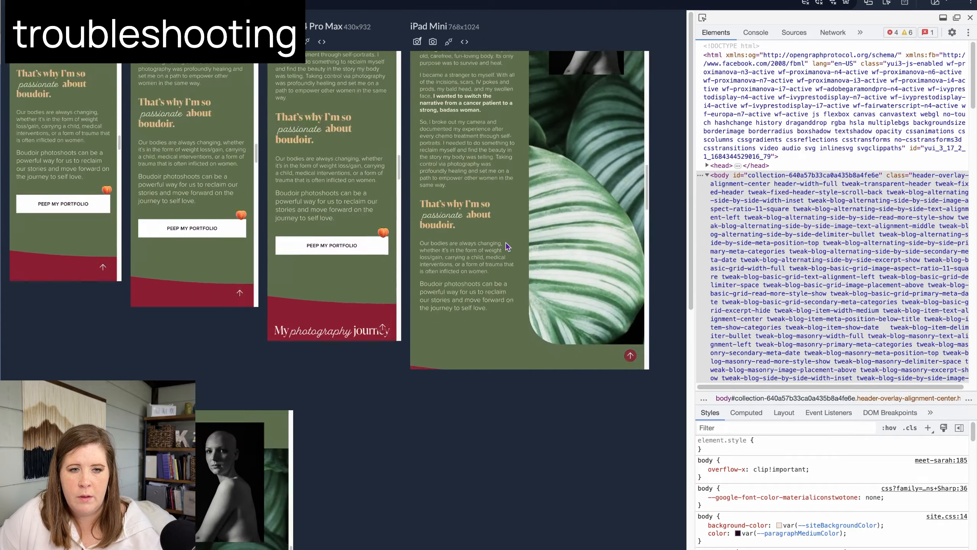
{"action": "scroll", "coordinate": [507, 245], "scroll_direction": "up", "scroll_amount": 5}
{"action": "scroll", "coordinate": [507, 245], "scroll_direction": "down", "scroll_amount": 10}
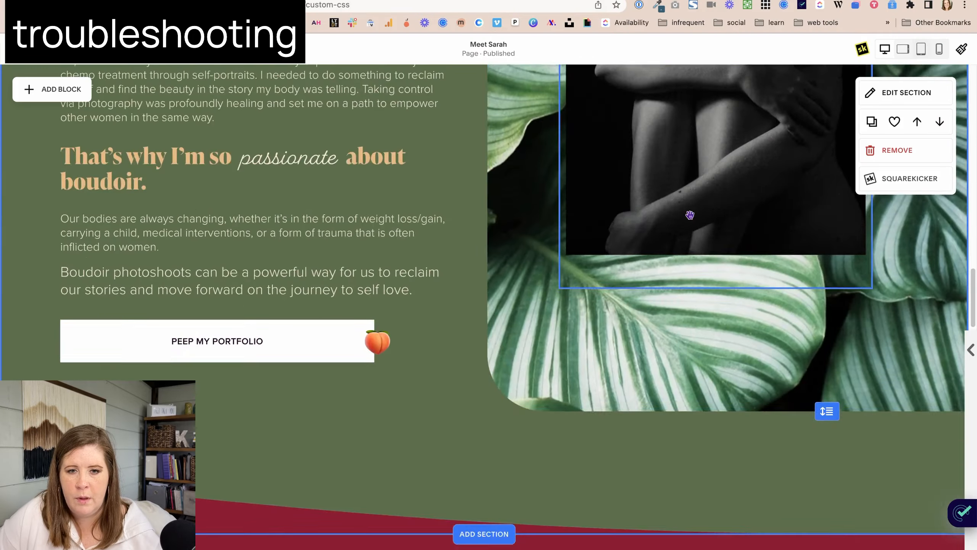
Step: Return to the Squarespace editor and examine how the slideshow overlaps the rounded leaf image from the Storytime heading to the portfolio button
{"action": "scroll", "coordinate": [689, 216], "scroll_direction": "up", "scroll_amount": 5}
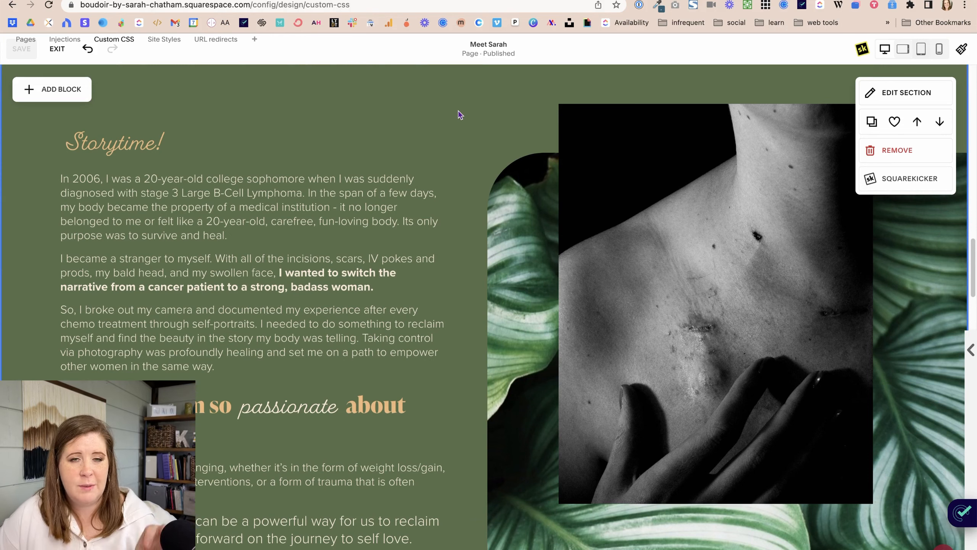
{"action": "scroll", "coordinate": [276, 200], "scroll_direction": "down", "scroll_amount": 5}
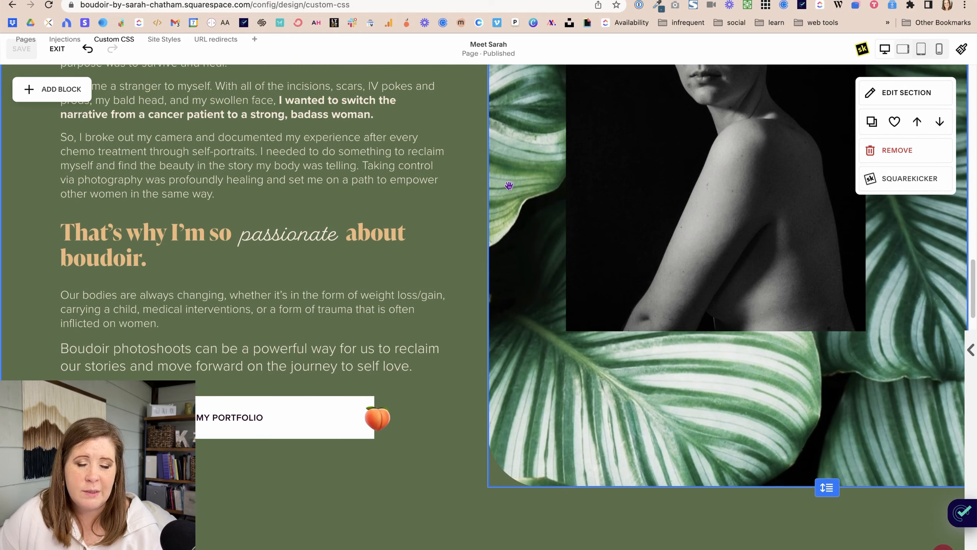
{"action": "scroll", "coordinate": [508, 185], "scroll_direction": "up", "scroll_amount": 5}
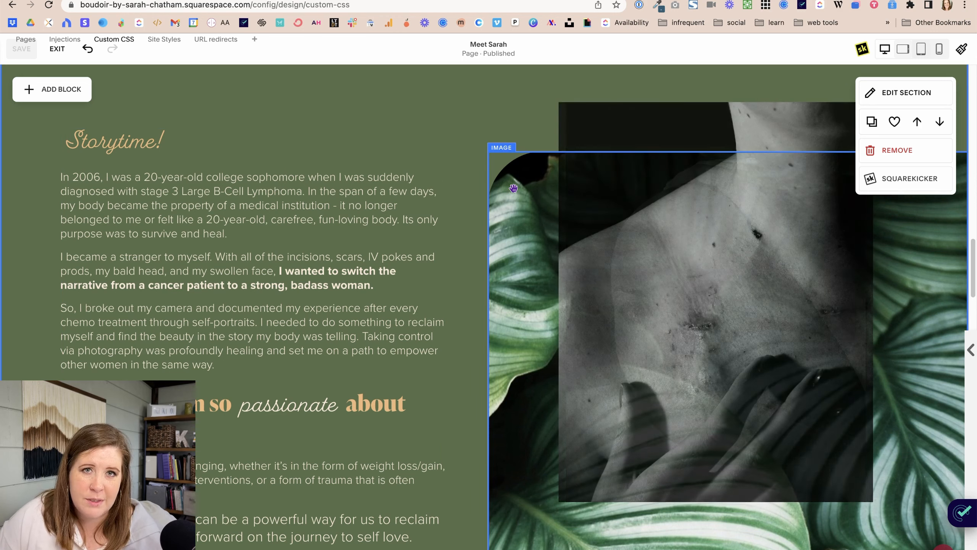
{"action": "scroll", "coordinate": [513, 187], "scroll_direction": "down", "scroll_amount": 5}
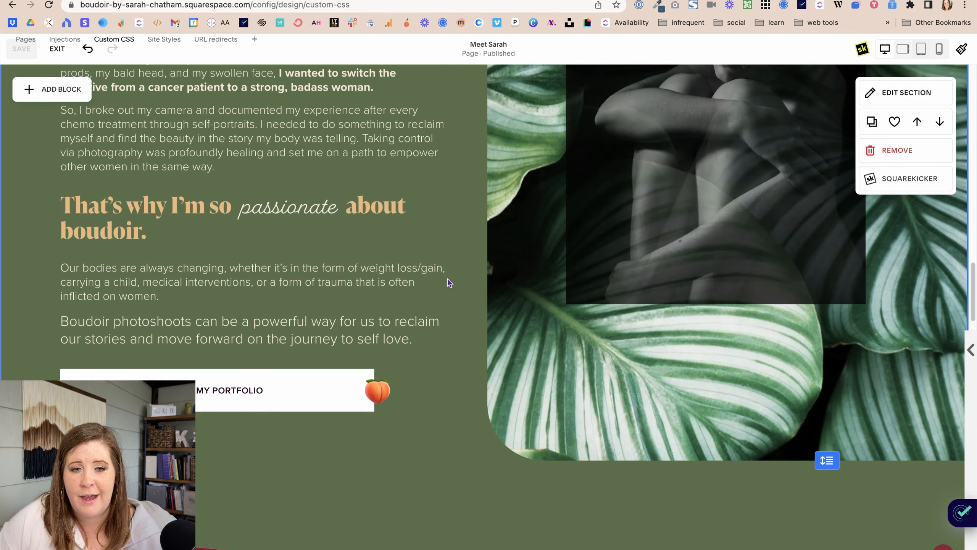
{"action": "scroll", "coordinate": [458, 212], "scroll_direction": "up", "scroll_amount": 5}
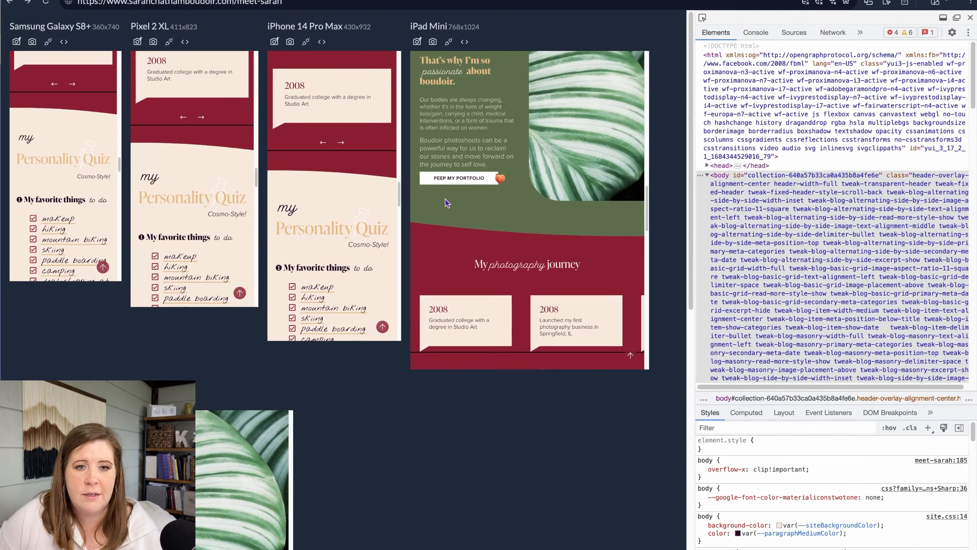
Step: Switch to Responsively App and compare the leaf image, slideshow and text heights of the Storytime section in the iPad Mini preview
{"action": "scroll", "coordinate": [390, 110], "scroll_direction": "up", "scroll_amount": 10}
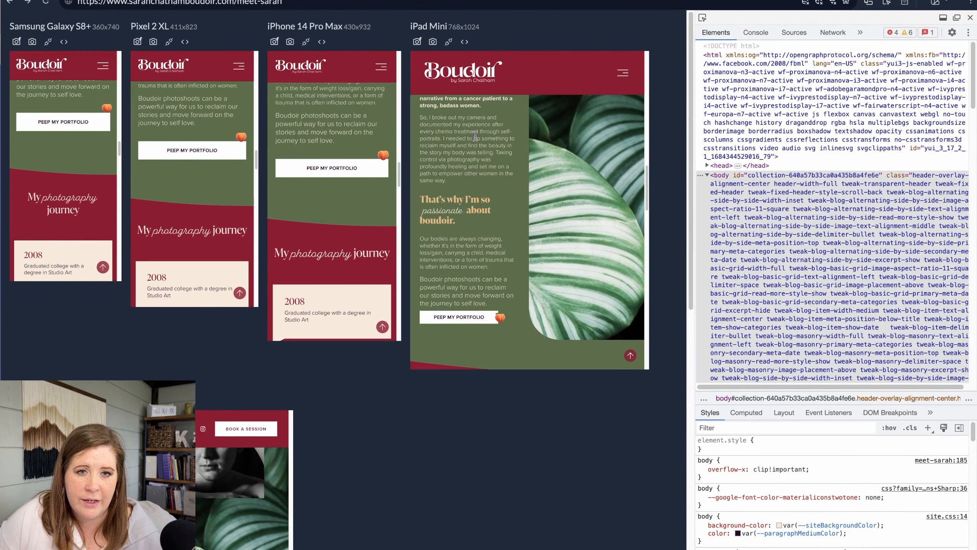
{"action": "scroll", "coordinate": [509, 123], "scroll_direction": "up", "scroll_amount": 2}
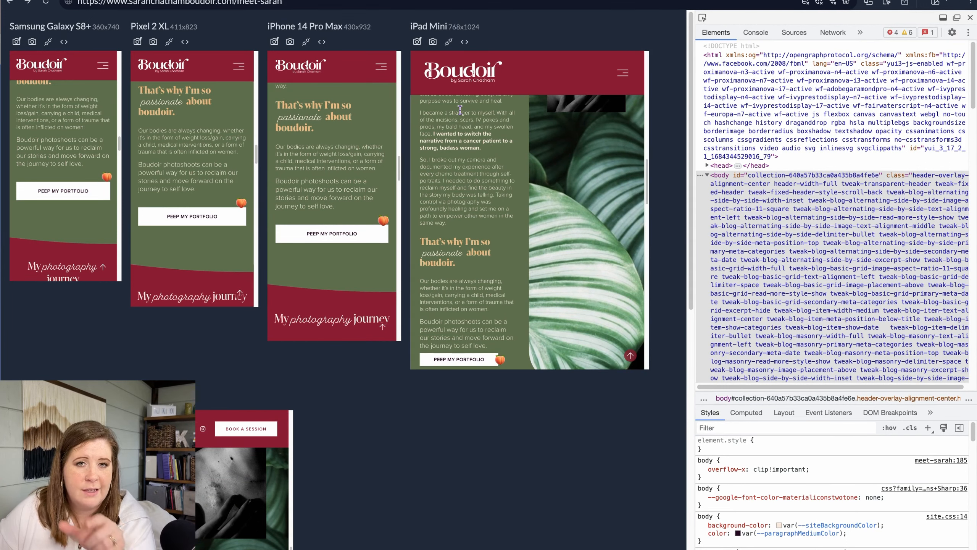
{"action": "scroll", "coordinate": [463, 110], "scroll_direction": "up", "scroll_amount": 5}
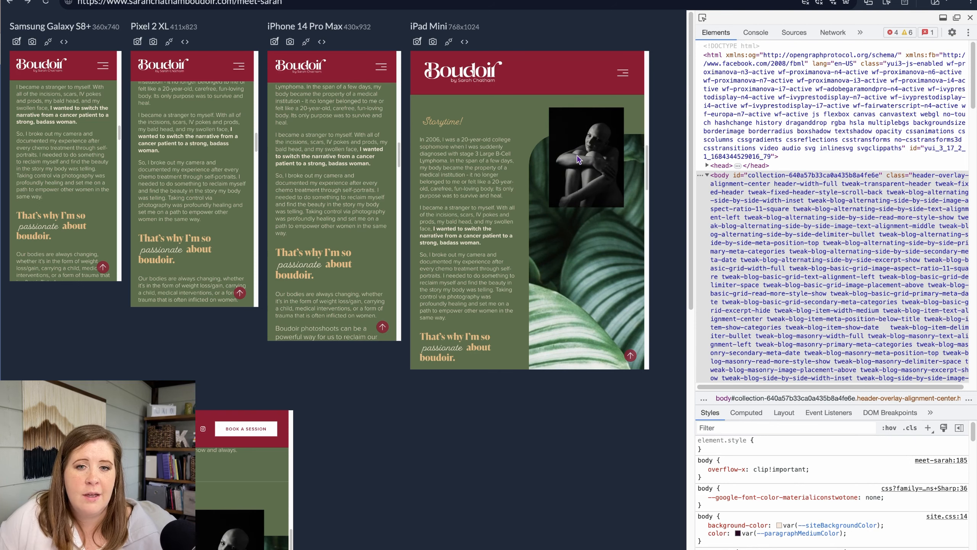
{"action": "scroll", "coordinate": [579, 160], "scroll_direction": "down", "scroll_amount": 3}
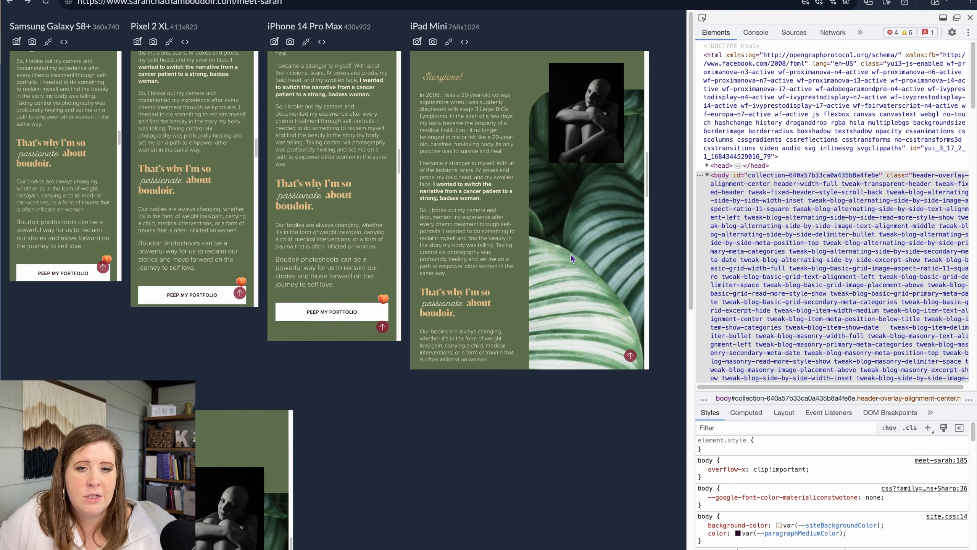
{"action": "scroll", "coordinate": [573, 215], "scroll_direction": "down", "scroll_amount": 5}
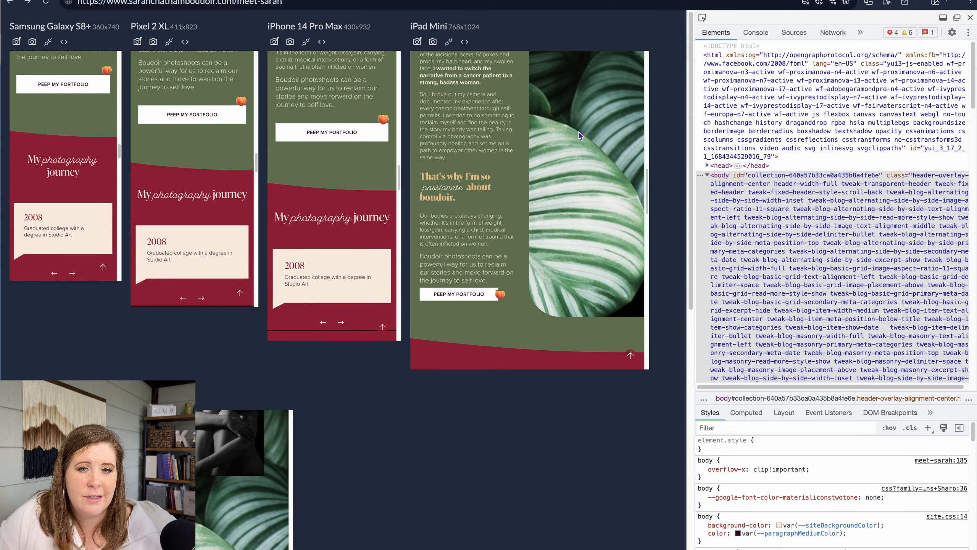
{"action": "scroll", "coordinate": [582, 217], "scroll_direction": "up", "scroll_amount": 5}
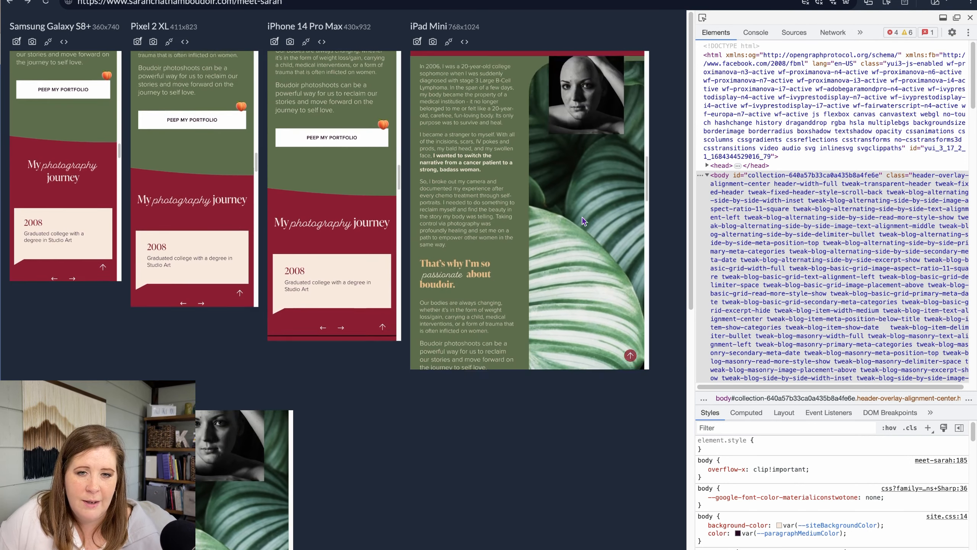
{"action": "scroll", "coordinate": [583, 208], "scroll_direction": "up", "scroll_amount": 5}
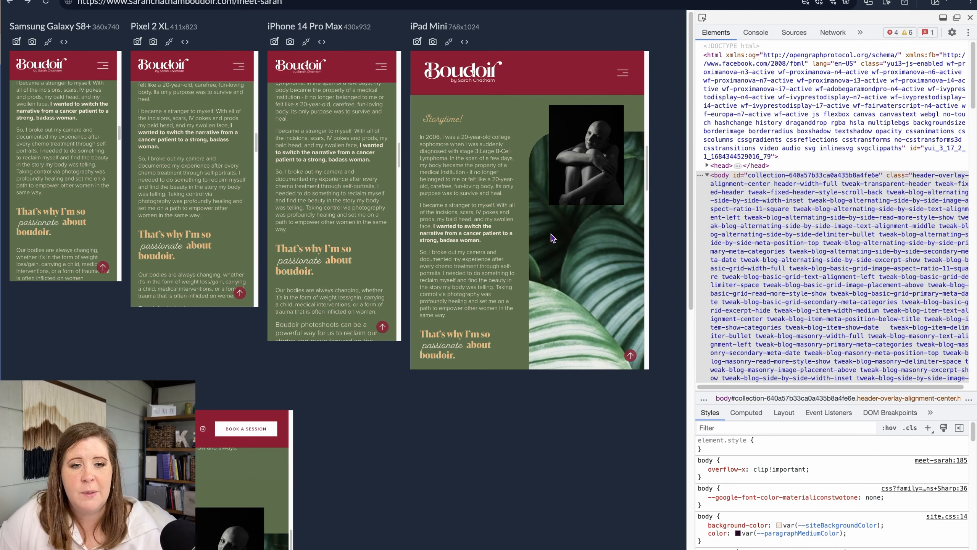
{"action": "scroll", "coordinate": [553, 238], "scroll_direction": "down", "scroll_amount": 10}
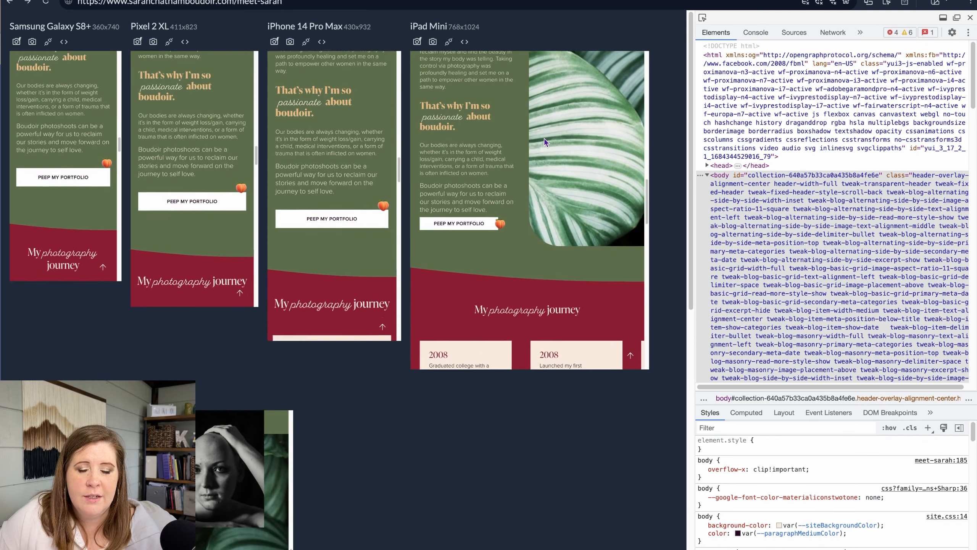
{"action": "scroll", "coordinate": [553, 174], "scroll_direction": "up", "scroll_amount": 10}
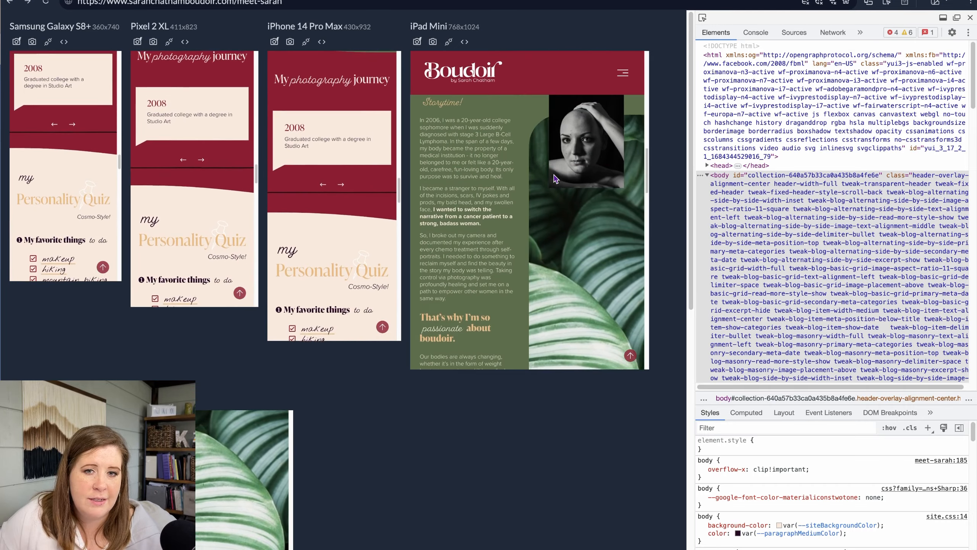
{"action": "scroll", "coordinate": [555, 179], "scroll_direction": "up", "scroll_amount": 3}
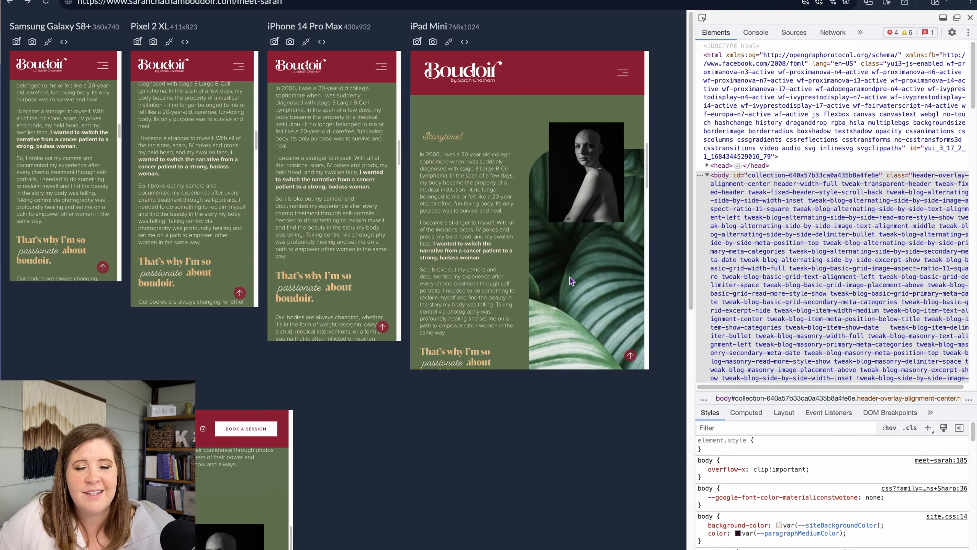
{"action": "scroll", "coordinate": [568, 275], "scroll_direction": "down", "scroll_amount": 10}
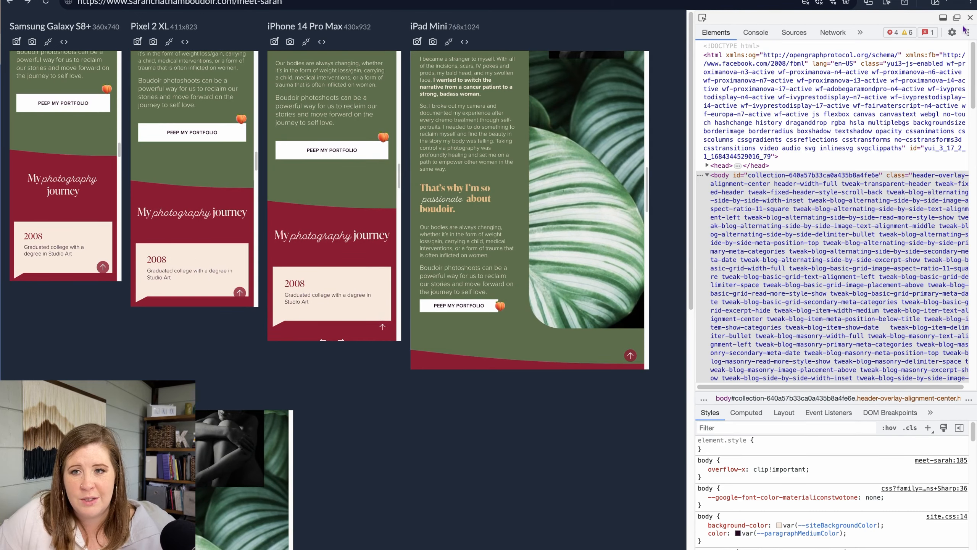
Step: Close the developer tools and examine the Storytime section's slideshow over the leaf image in the iPad Mini, Surface Pro 7 and Macbook Pro previews
{"action": "left_click", "coordinate": [971, 17]}
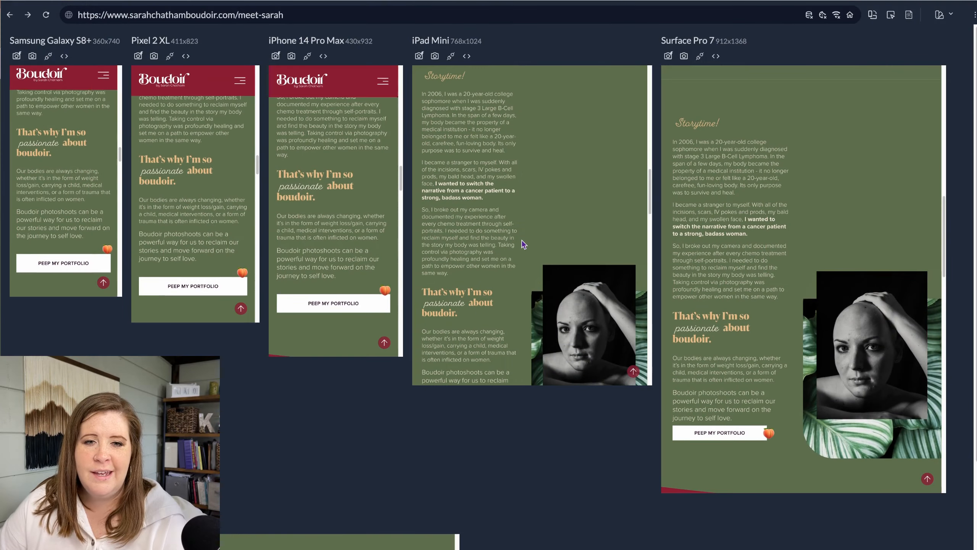
{"action": "scroll", "coordinate": [524, 245], "scroll_direction": "up", "scroll_amount": 3}
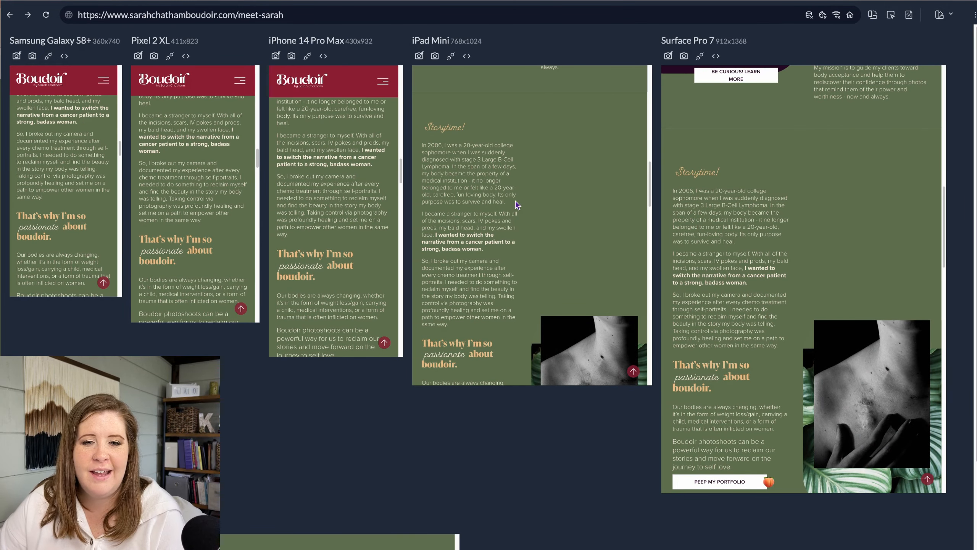
{"action": "scroll", "coordinate": [518, 205], "scroll_direction": "down", "scroll_amount": 3}
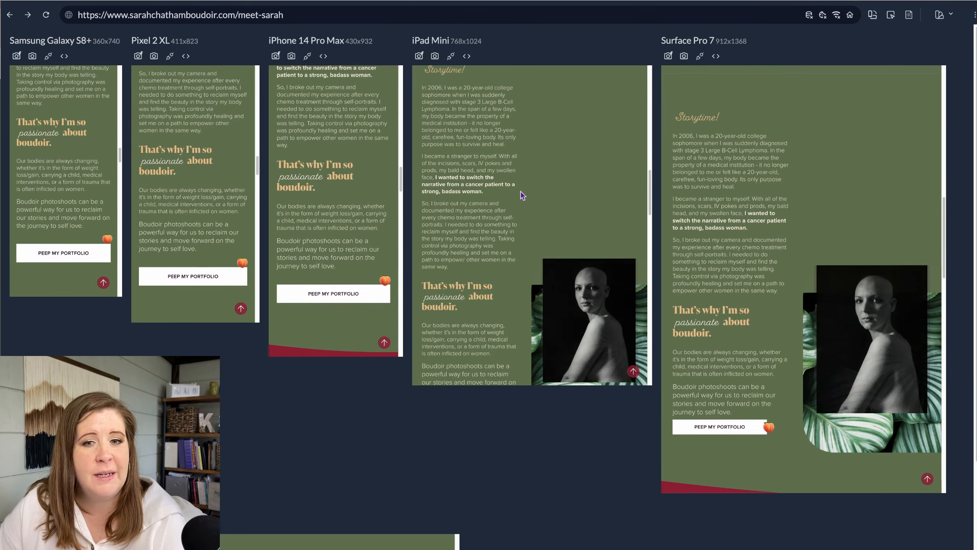
{"action": "scroll", "coordinate": [550, 190], "scroll_direction": "down", "scroll_amount": 2}
{"action": "scroll", "coordinate": [552, 188], "scroll_direction": "down", "scroll_amount": 3}
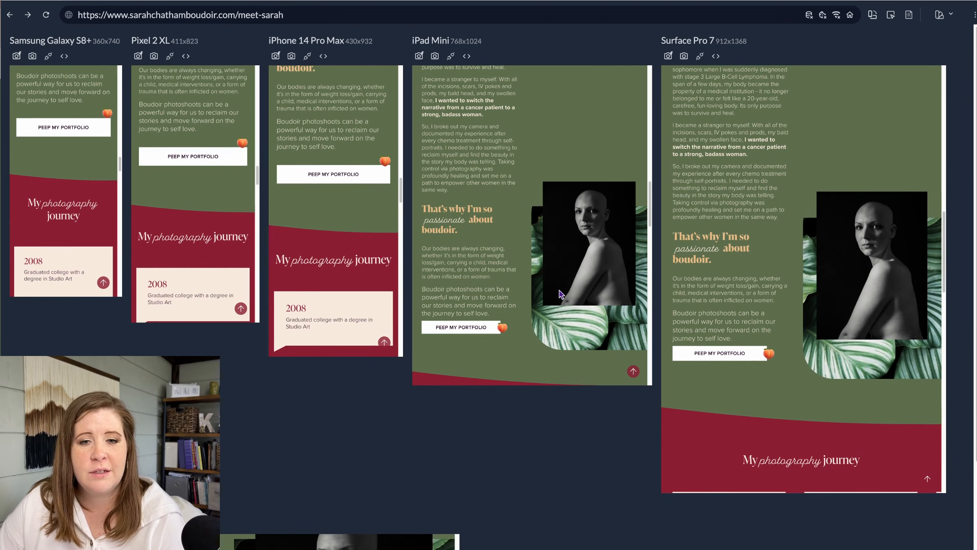
{"action": "scroll", "coordinate": [356, 363], "scroll_direction": "down", "scroll_amount": 5}
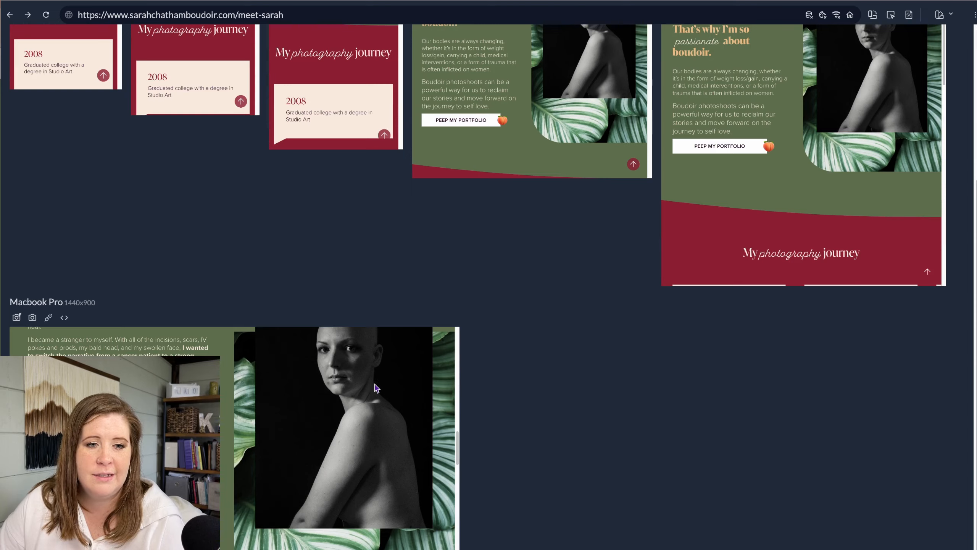
{"action": "scroll", "coordinate": [374, 385], "scroll_direction": "up", "scroll_amount": 3}
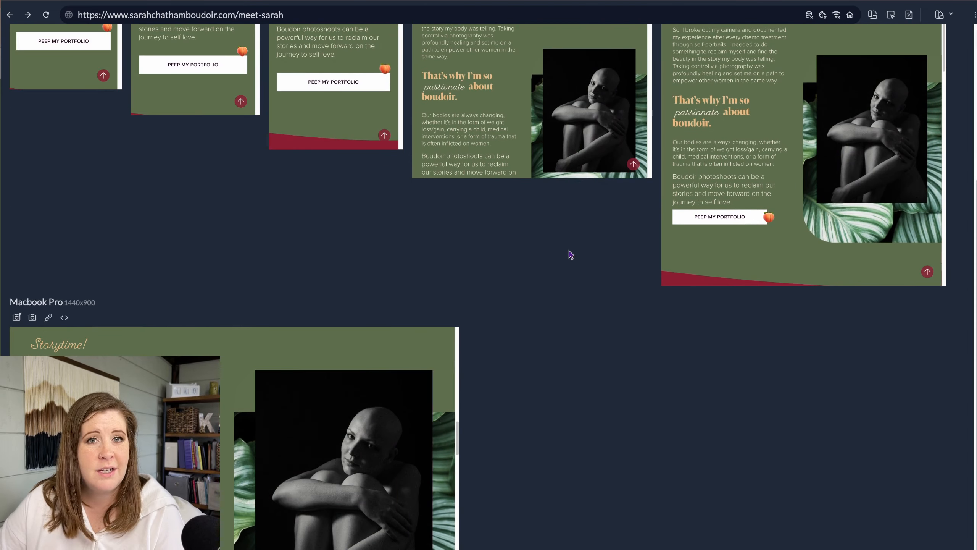
{"action": "scroll", "coordinate": [486, 131], "scroll_direction": "down", "scroll_amount": 3}
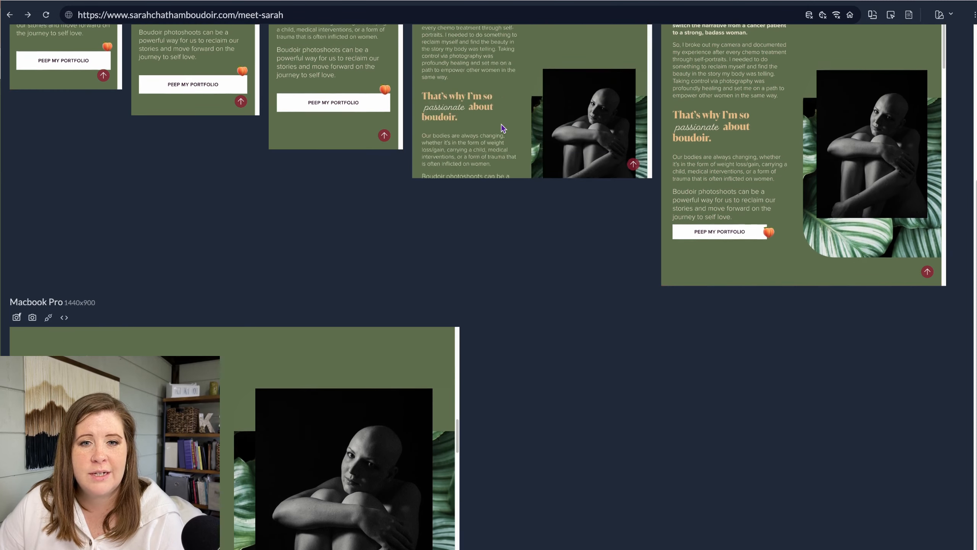
Step: Compare the Storytime text length with the slideshow and leaf image placement between the iPad Mini and Macbook Pro previews
{"action": "scroll", "coordinate": [534, 177], "scroll_direction": "up", "scroll_amount": 5}
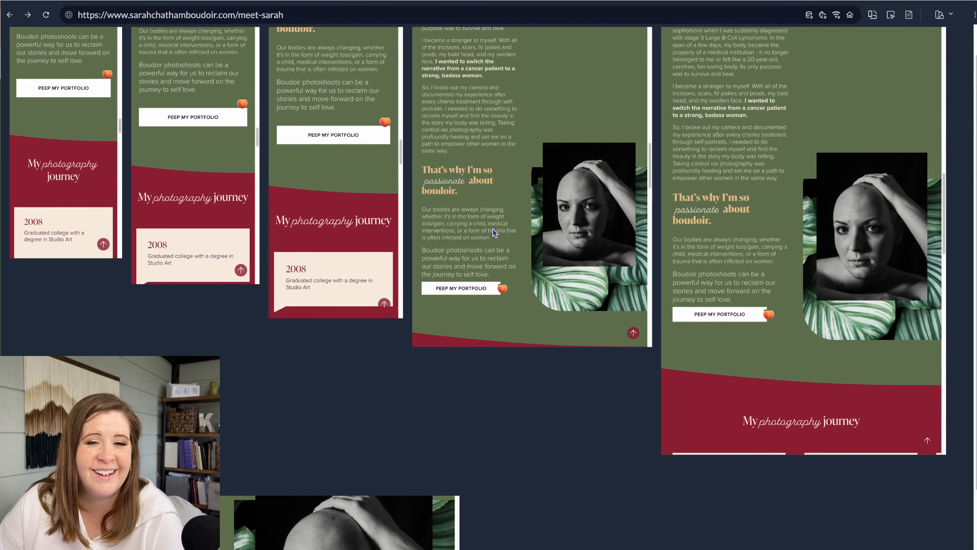
{"action": "scroll", "coordinate": [494, 232], "scroll_direction": "up", "scroll_amount": 5}
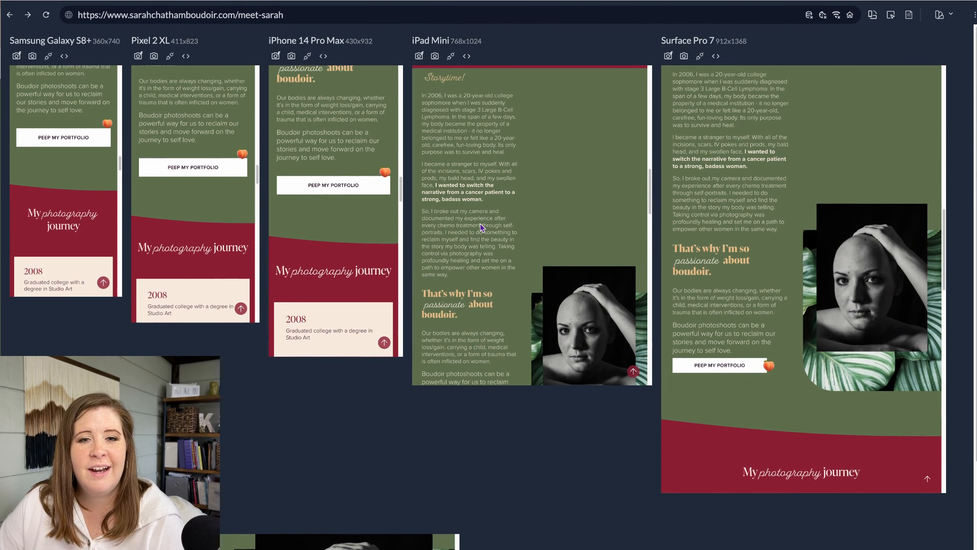
{"action": "scroll", "coordinate": [482, 228], "scroll_direction": "up", "scroll_amount": 3}
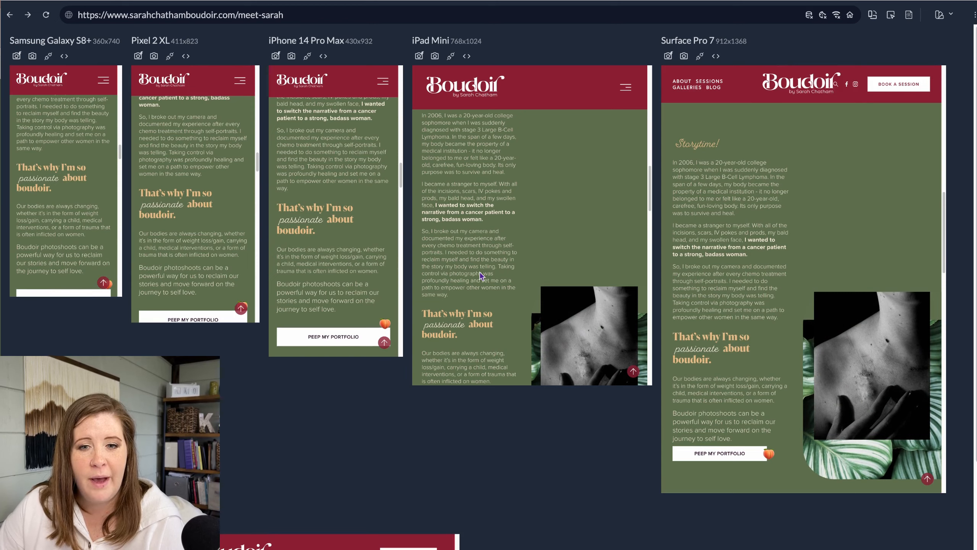
{"action": "scroll", "coordinate": [480, 274], "scroll_direction": "down", "scroll_amount": 5}
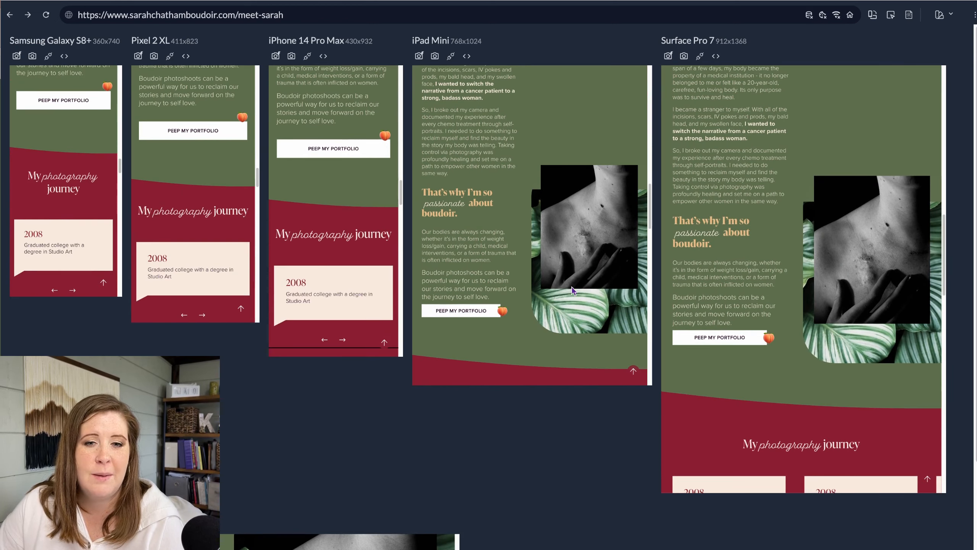
{"action": "scroll", "coordinate": [548, 449], "scroll_direction": "down", "scroll_amount": 5}
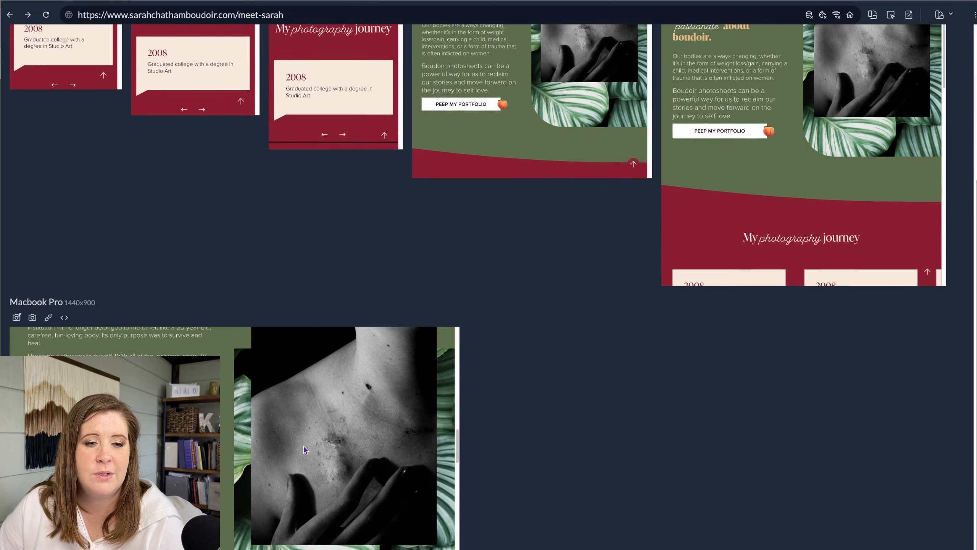
{"action": "scroll", "coordinate": [304, 445], "scroll_direction": "up", "scroll_amount": 3}
{"action": "scroll", "coordinate": [304, 445], "scroll_direction": "down", "scroll_amount": 3}
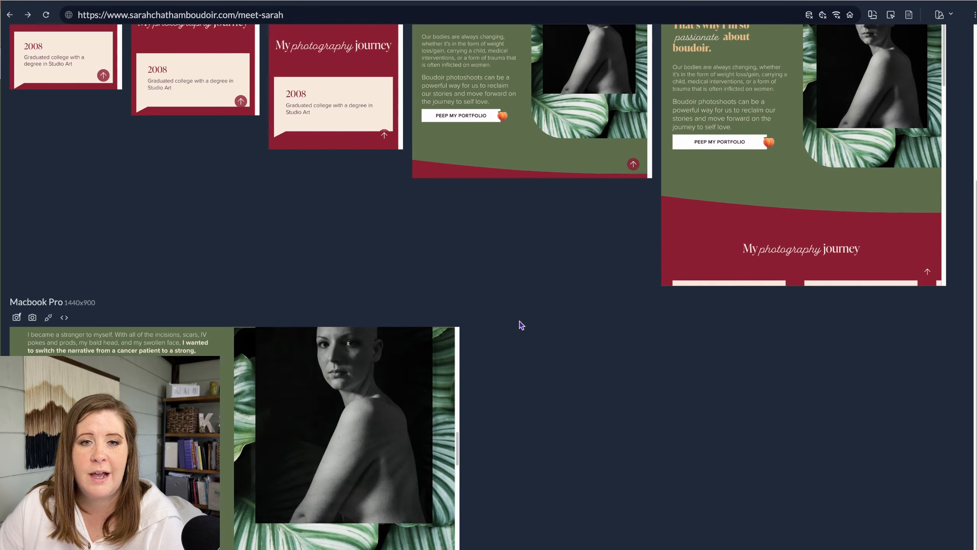
{"action": "scroll", "coordinate": [535, 322], "scroll_direction": "up", "scroll_amount": 5}
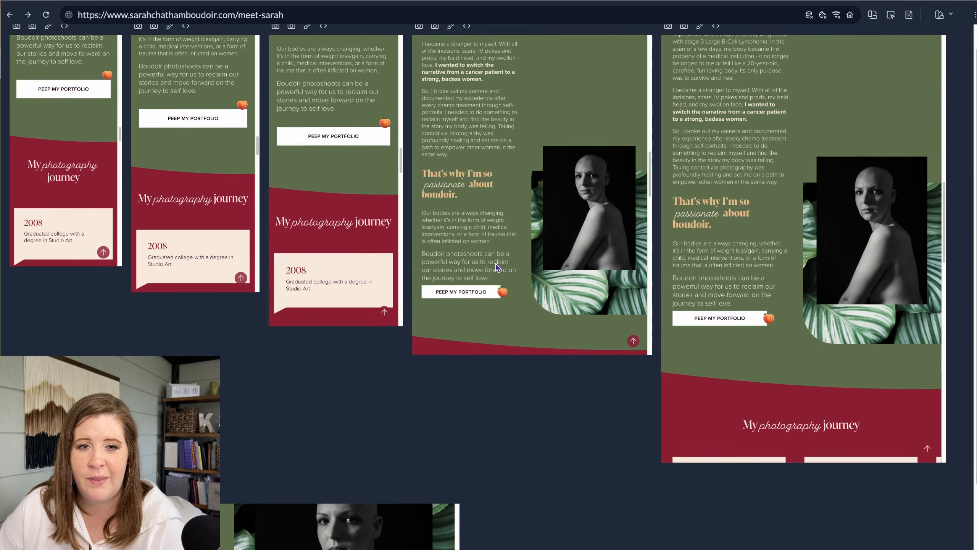